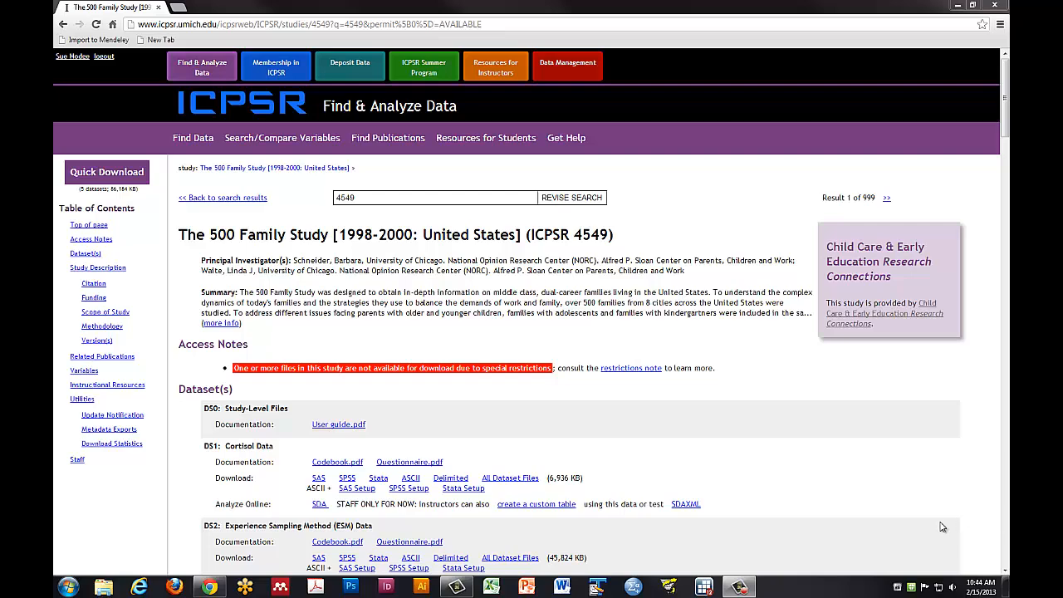
- Open the online SDA analysis for the DS3 Parent Data dataset and agree to the terms of use
scroll(917, 515, down, 5)
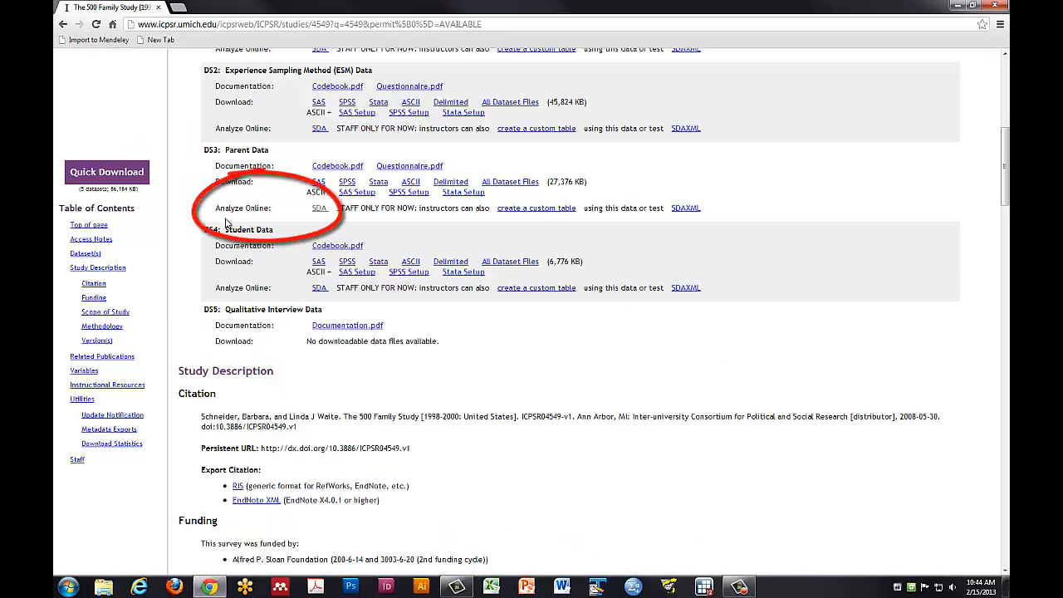
click(323, 209)
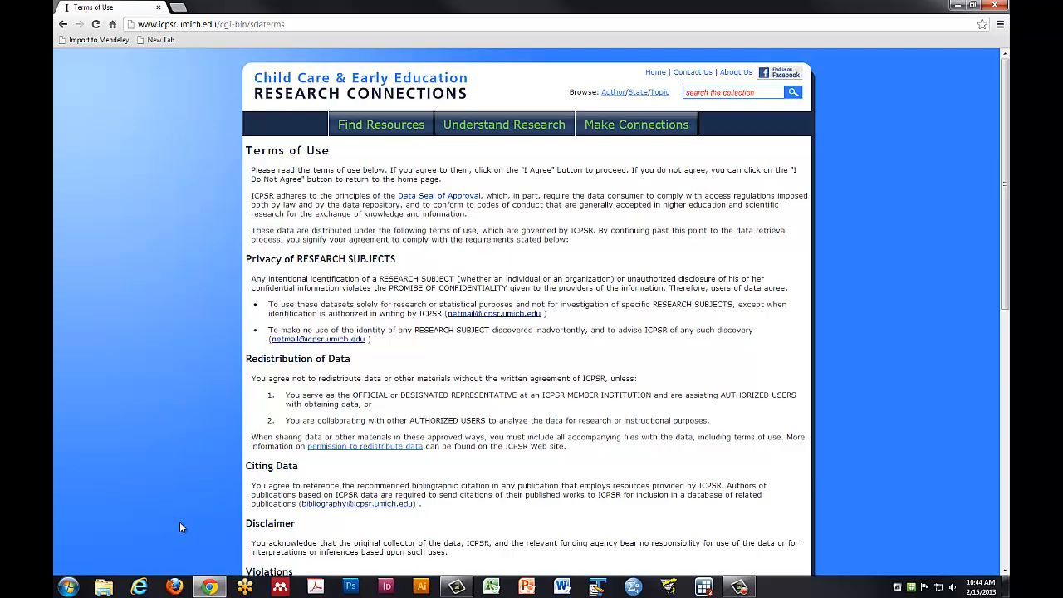
scroll(143, 510, down, 10)
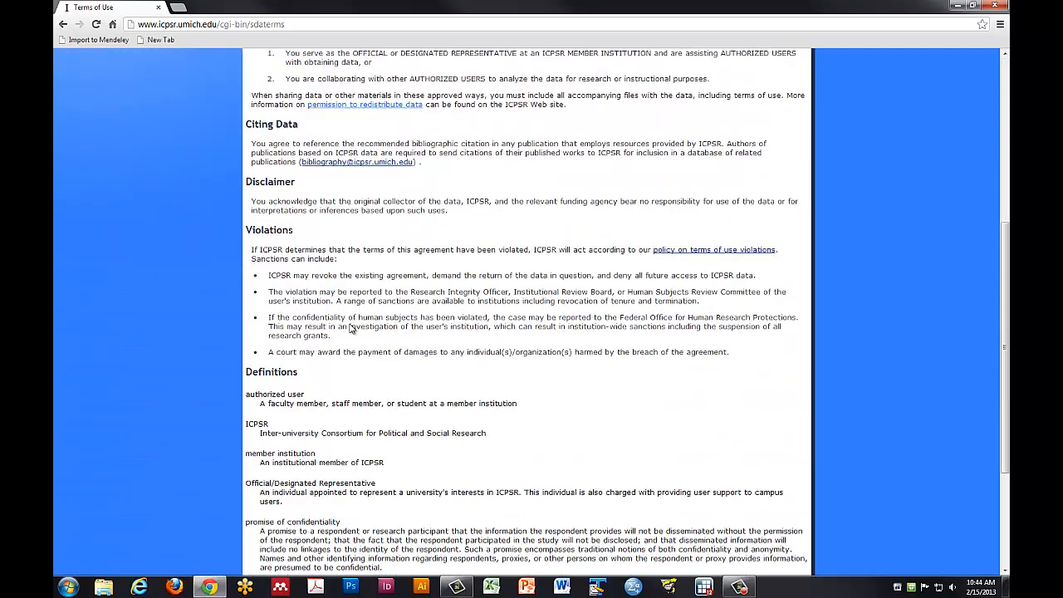
click(265, 442)
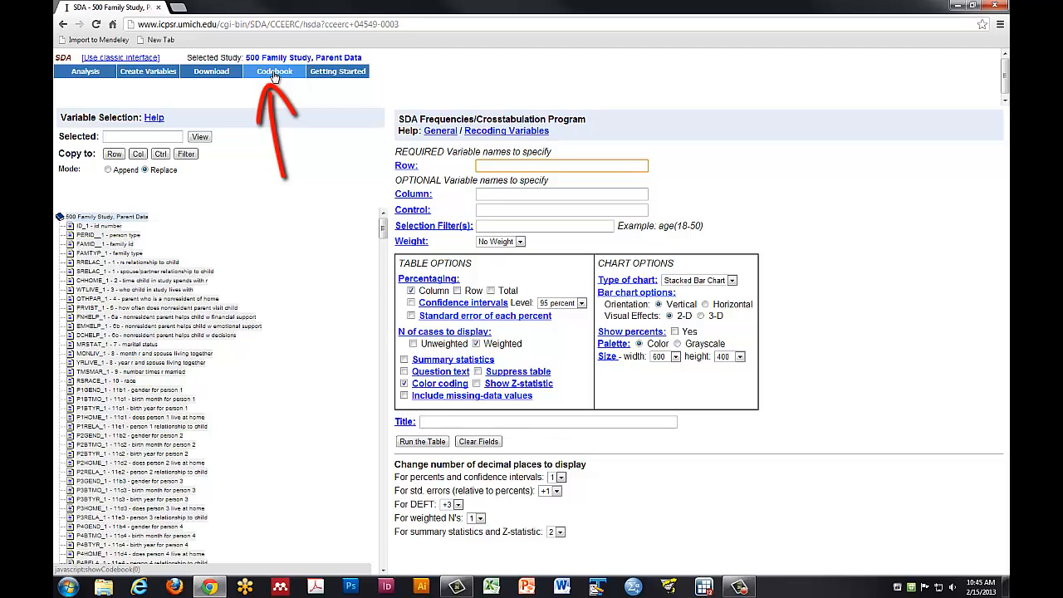
- Look over the study's SDA codebook and close it again
click(274, 74)
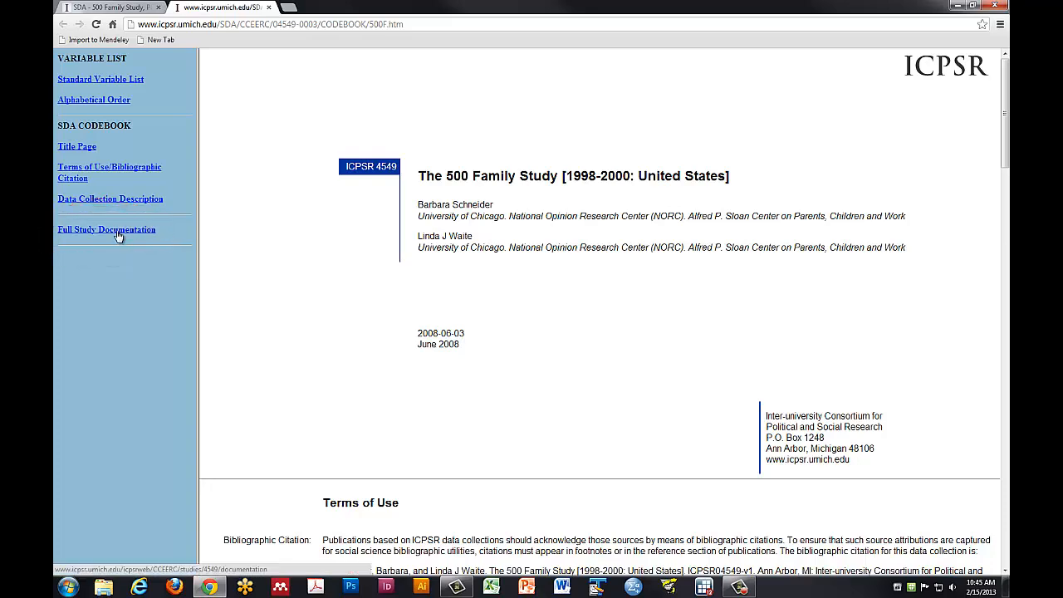
key(ctrl+w)
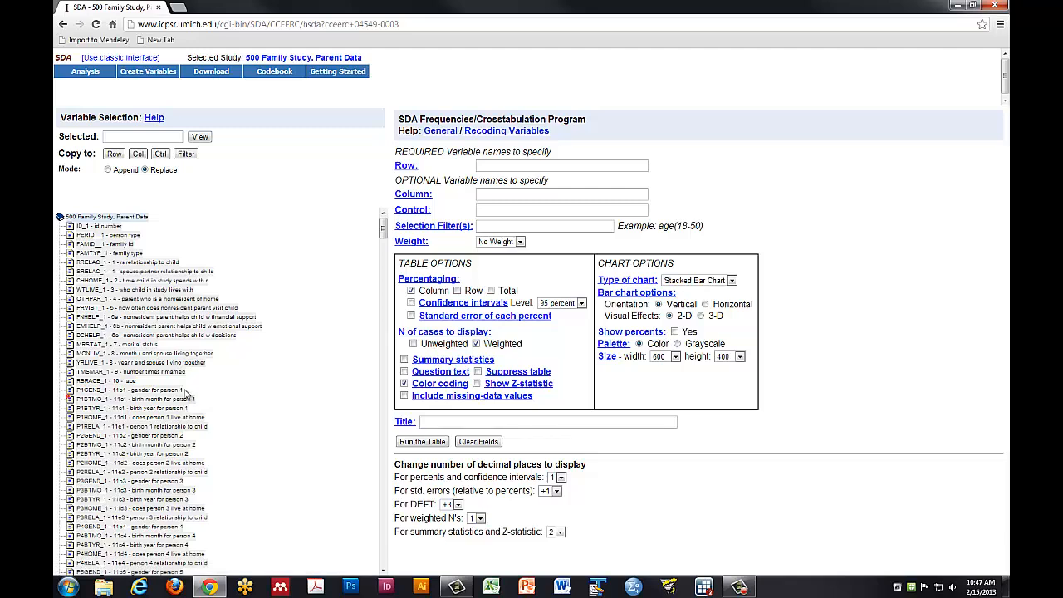
- Start a computed variable expression Job_Att as a parenthesised sum of WKEXHT_1, WKANGR_1 and WKDRAI_1
mouse_move(150, 78)
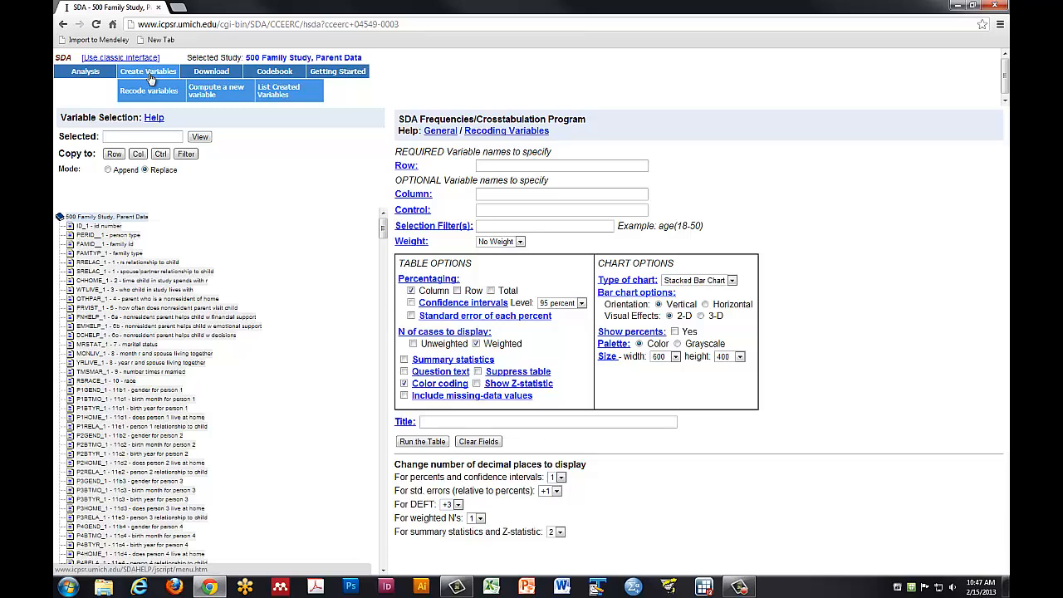
click(210, 94)
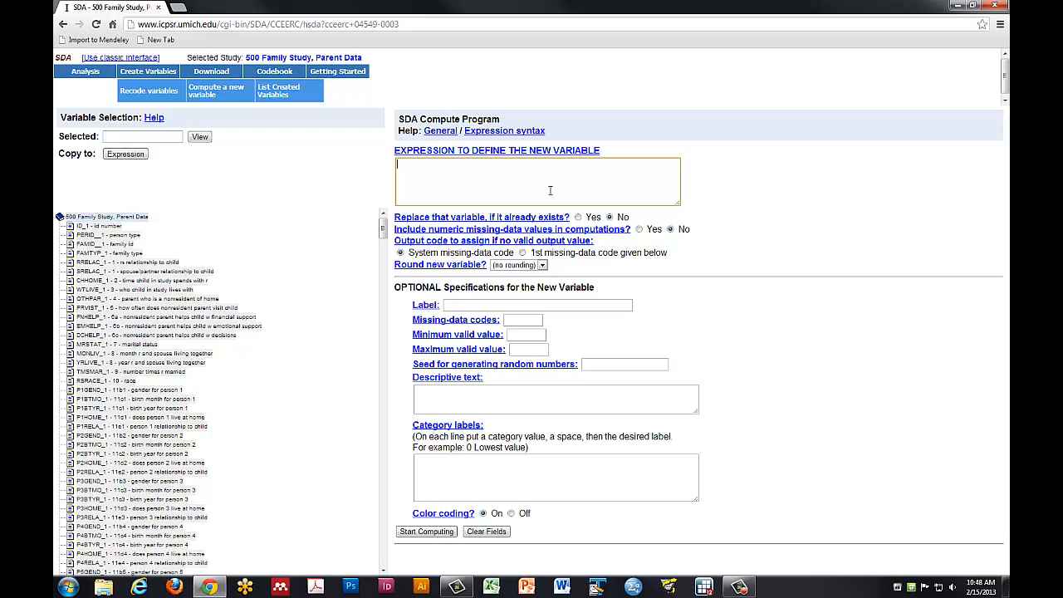
text(Job_Att = ()
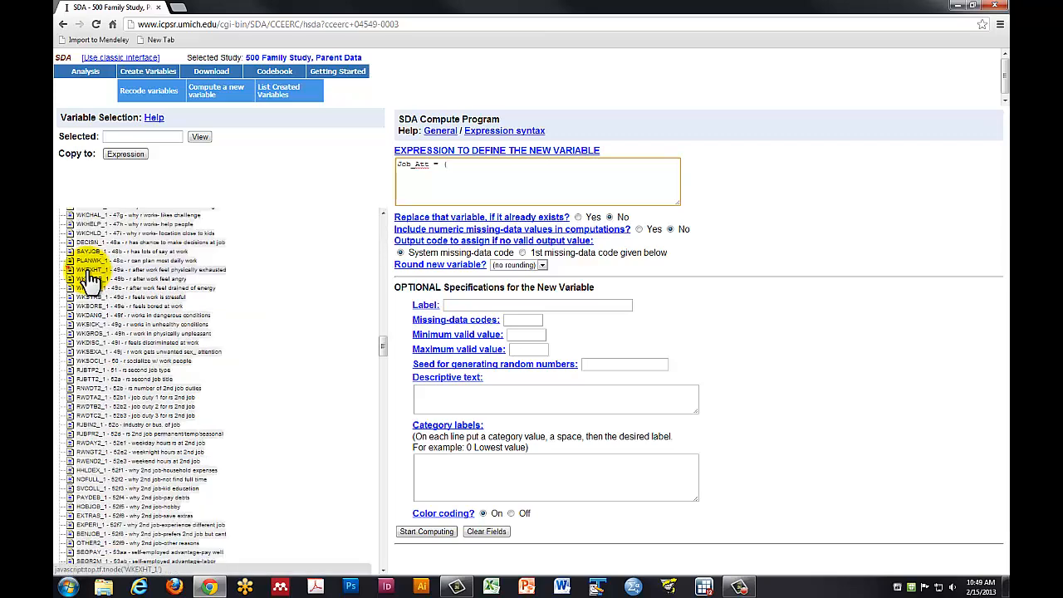
click(87, 272)
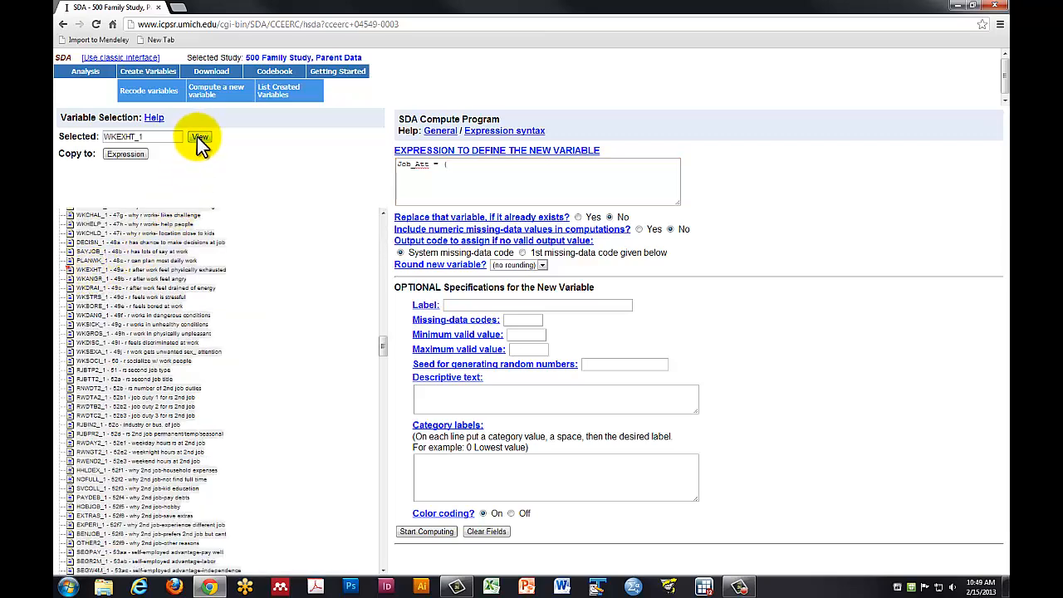
click(123, 154)
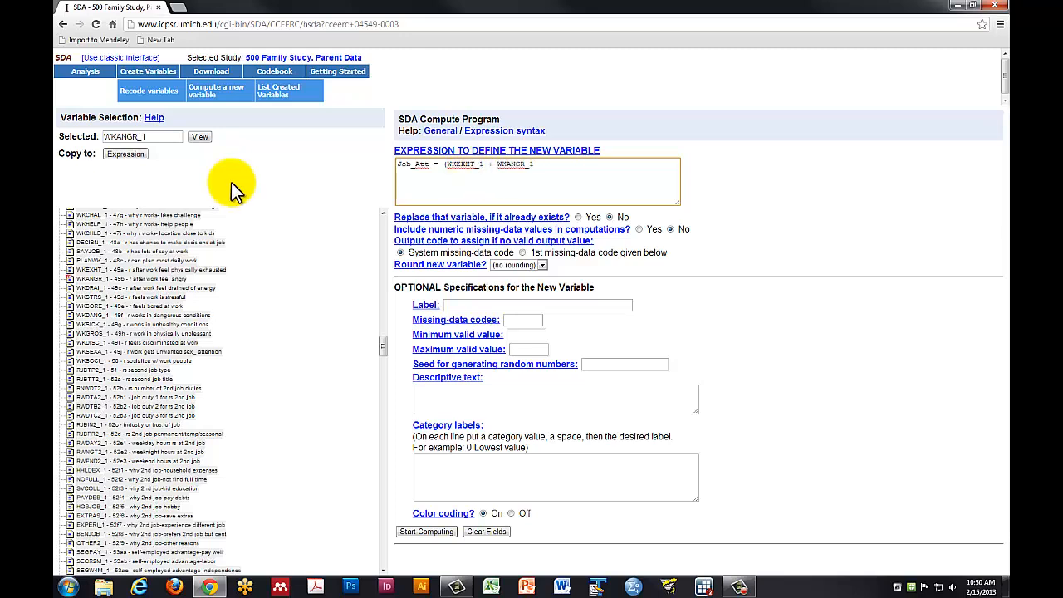
text(+ WKDRAI_1 +)
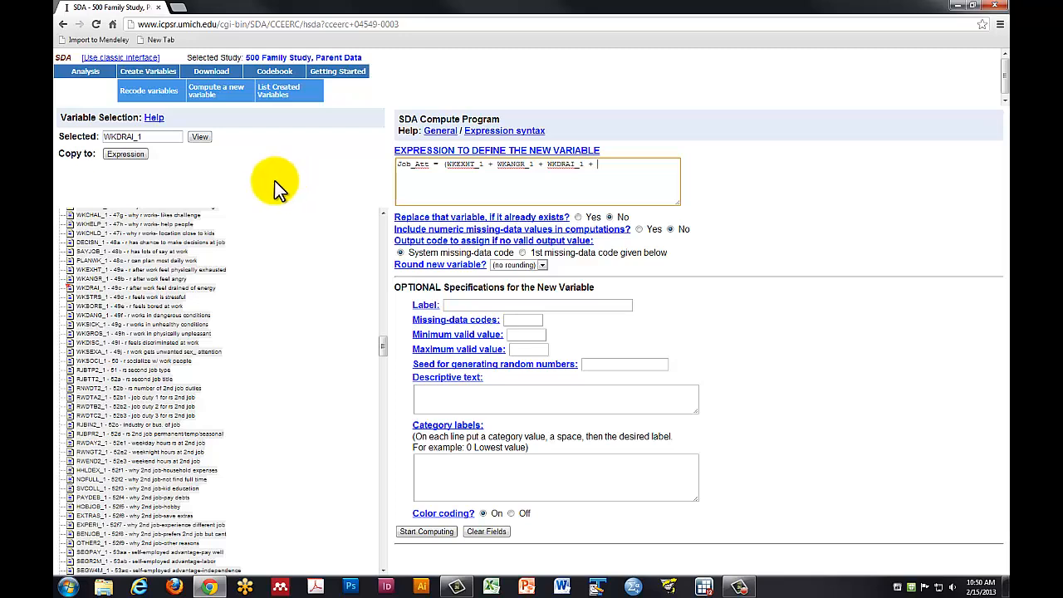
- Add WKSTRS_1 and WKBORE_1 to the Job_Att sum, close the parenthesis and divide it by 5
click(127, 297)
click(126, 154)
text(+)
click(126, 305)
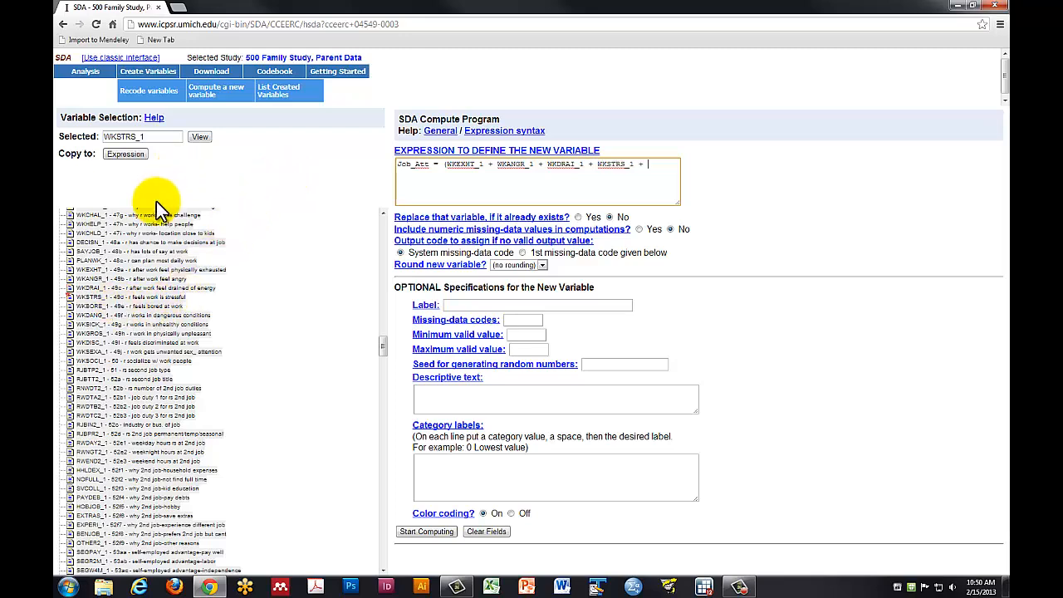
click(126, 154)
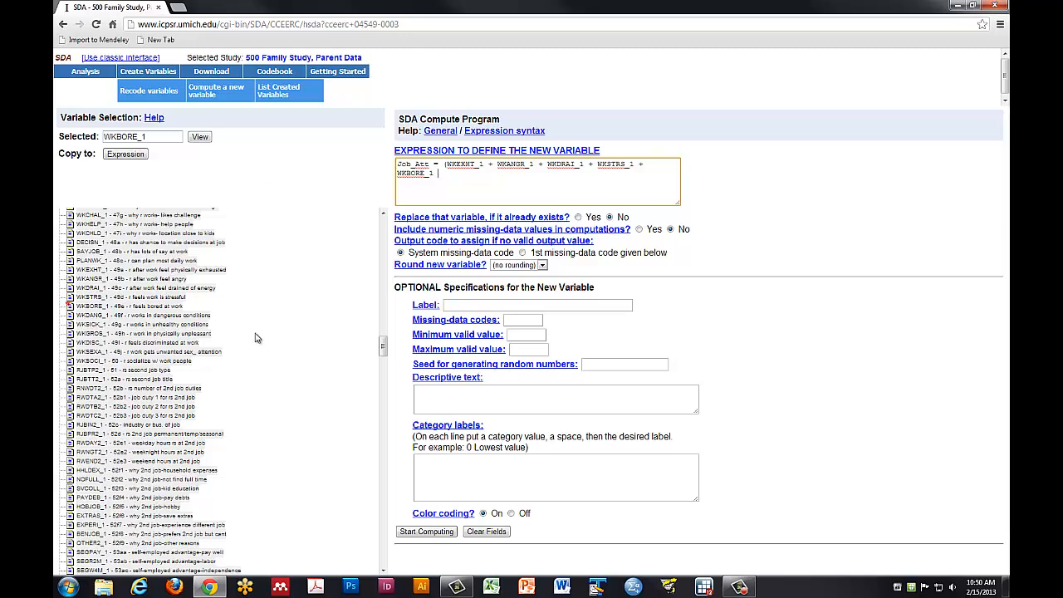
text() /5)
- Round the new variable to 2 decimals and label it "Respondent's Attitude about Job"
click(543, 266)
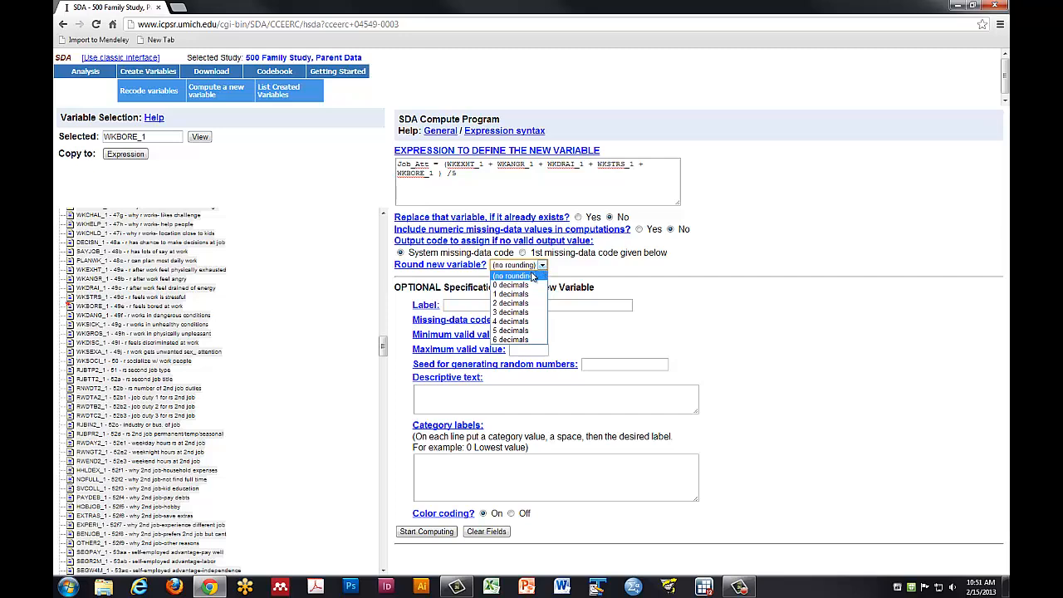
click(536, 303)
click(542, 306)
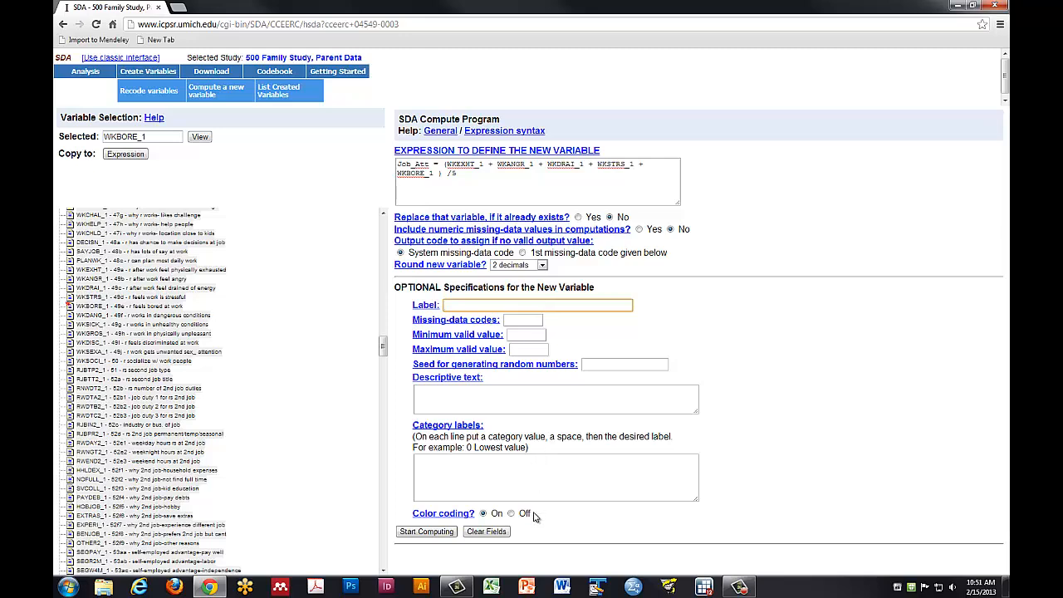
text(Respondent's Attitude about Job)
- Set the new variable's missing-data code to 999 and its valid range from minimum 0 to maximum 5
click(526, 322)
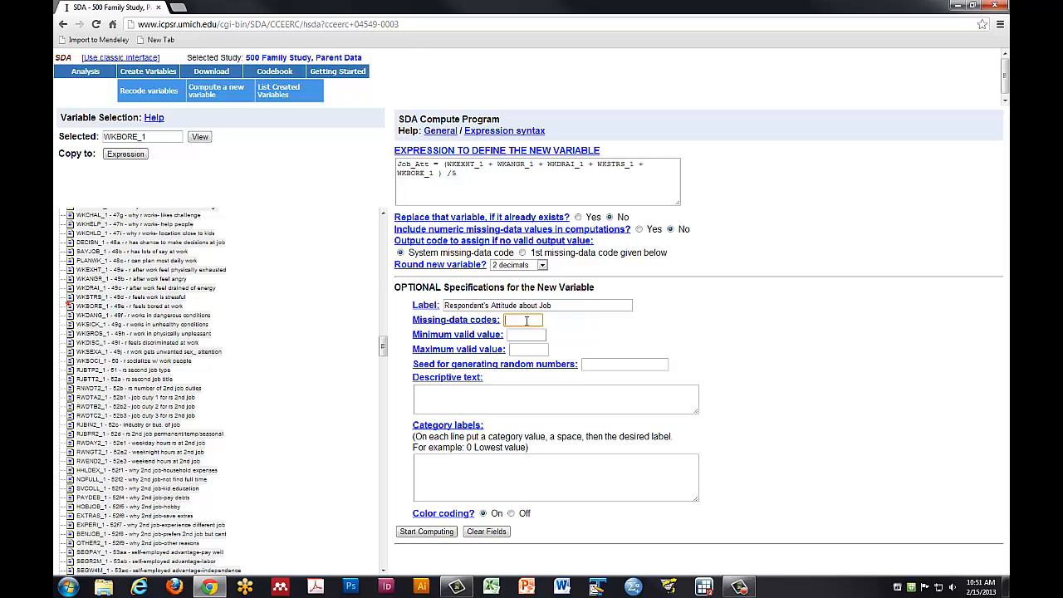
text(999)
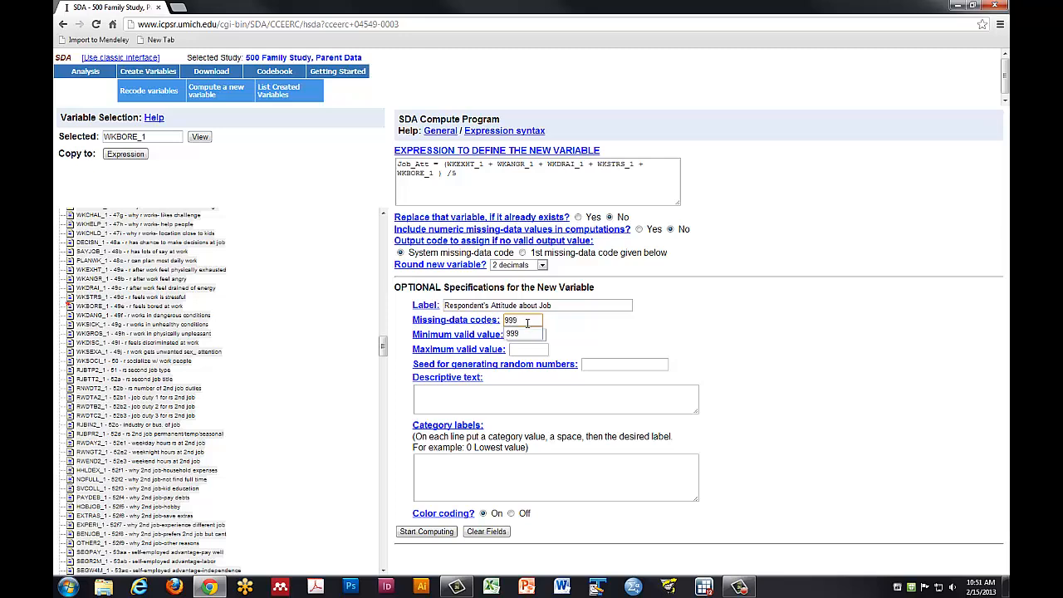
click(530, 336)
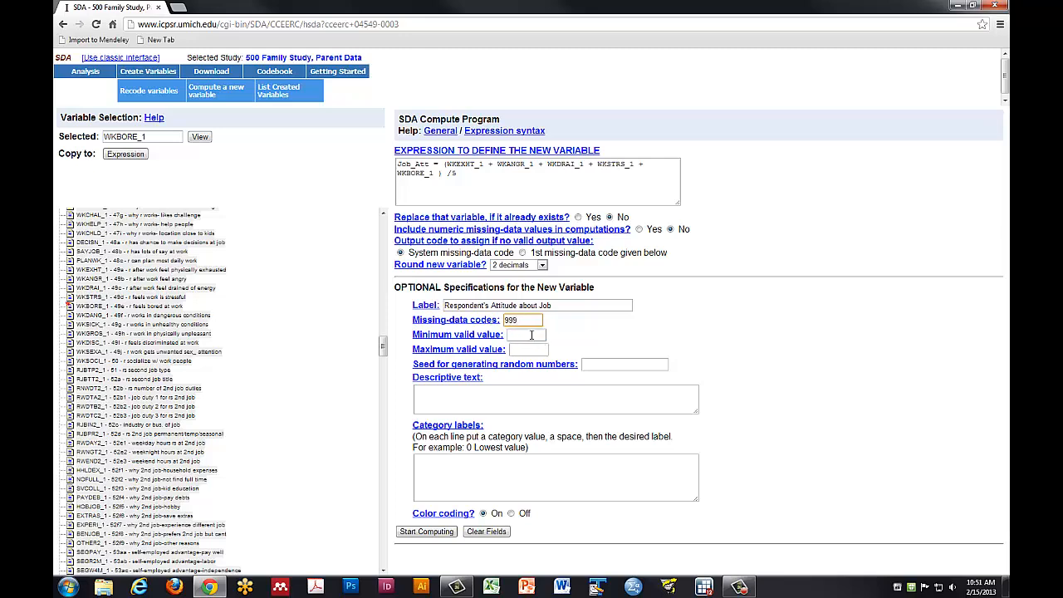
click(532, 336)
text(0)
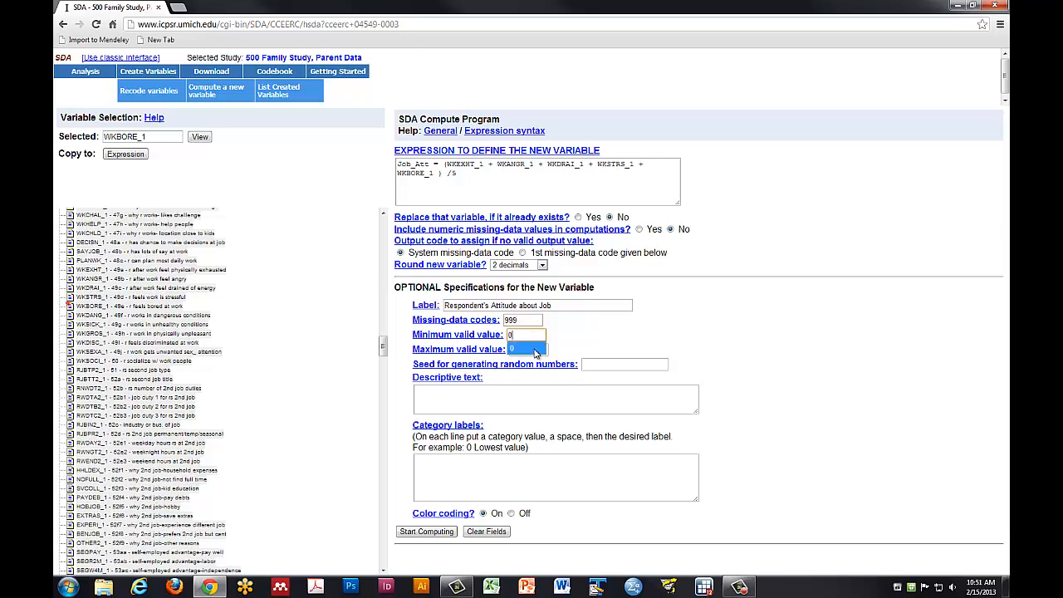
click(534, 349)
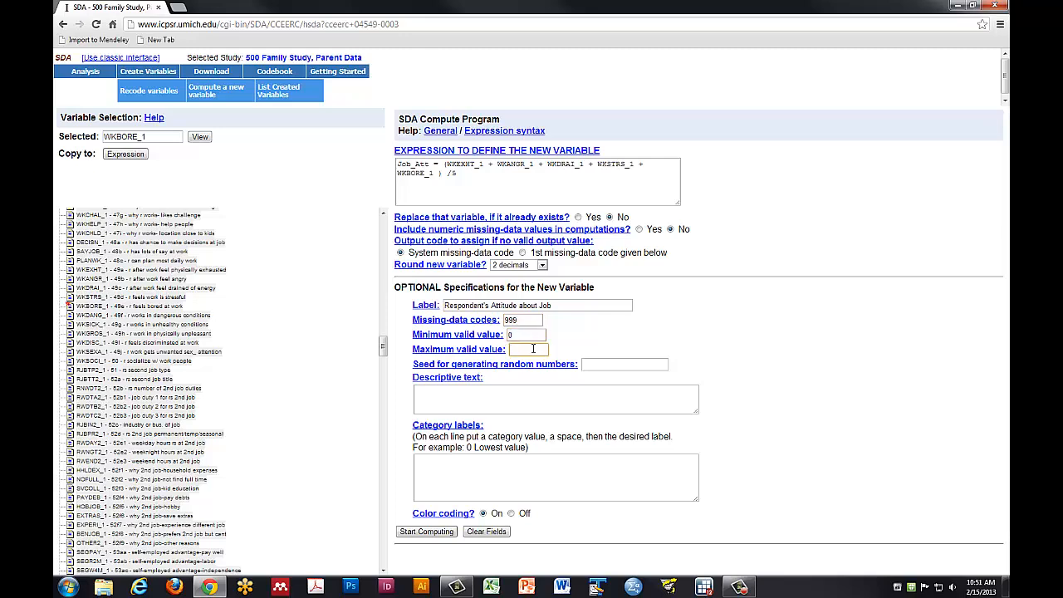
text(5)
- Enter the category labels "5 Very Negative" and "0 Very Positive" for the new variable
click(430, 465)
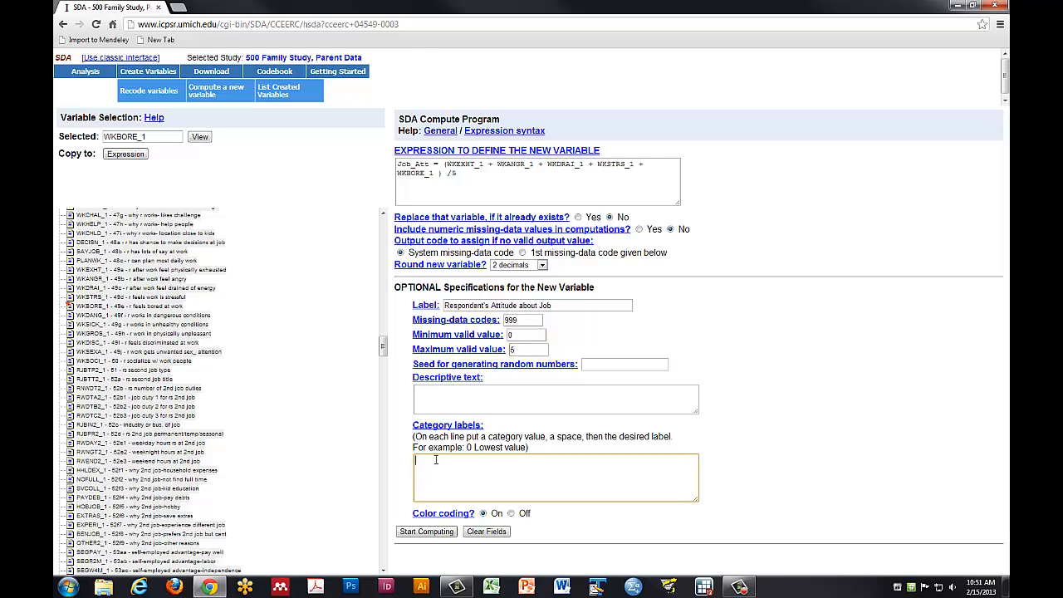
text(5 Very Negative)
key(Return)
text(0 Very Positive)
- Compute Job_Att with replacement of an existing variable allowed, and close the results page after reviewing it
click(434, 533)
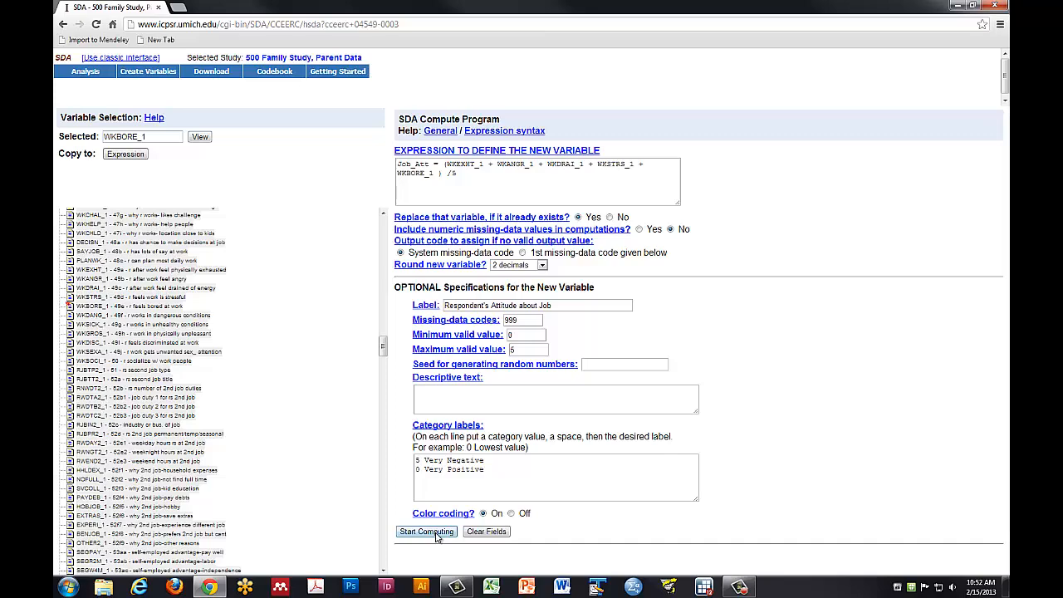
click(437, 536)
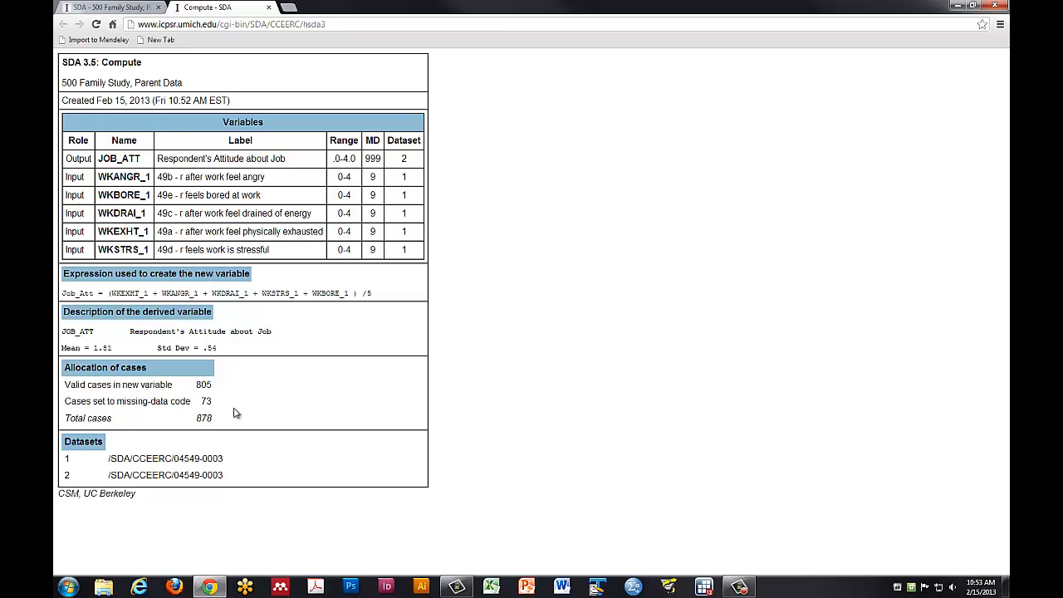
key(ctrl+w)
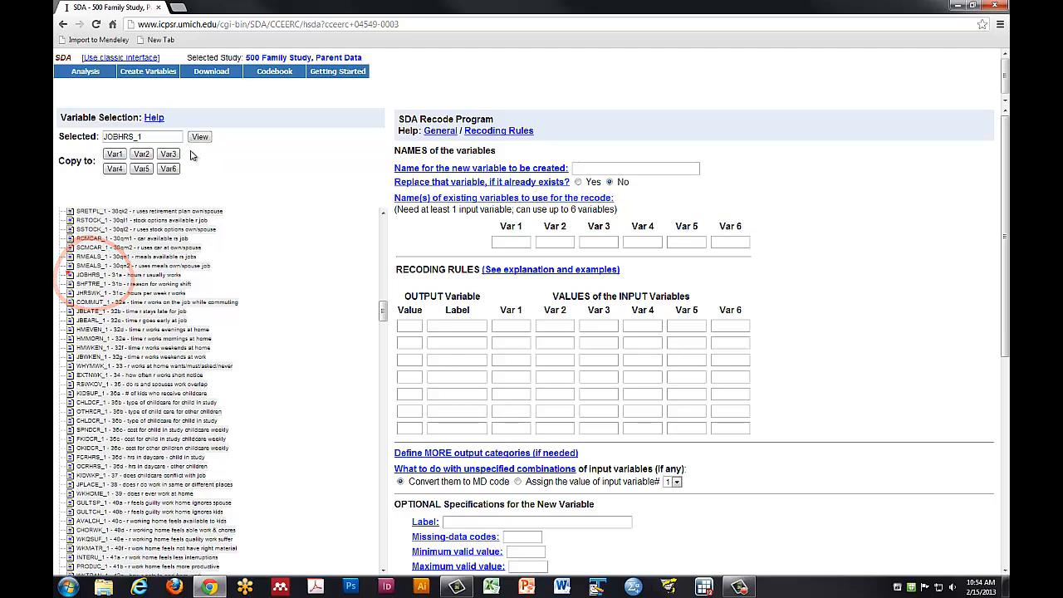
- In the Recode program, use JOBHRS_1 as the first input variable and name the new variable Irregular_Shift
click(114, 155)
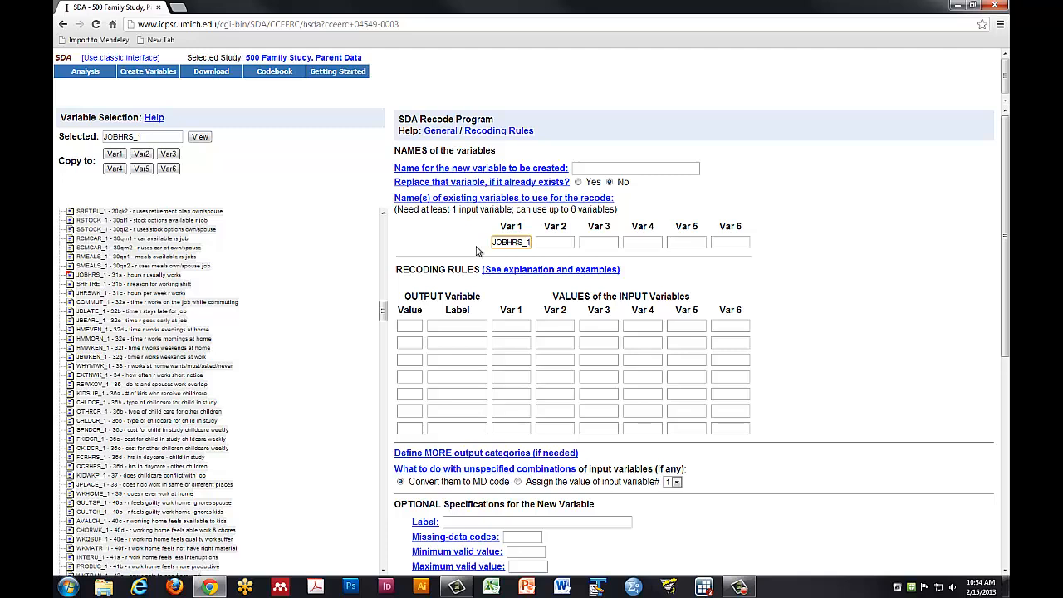
click(596, 167)
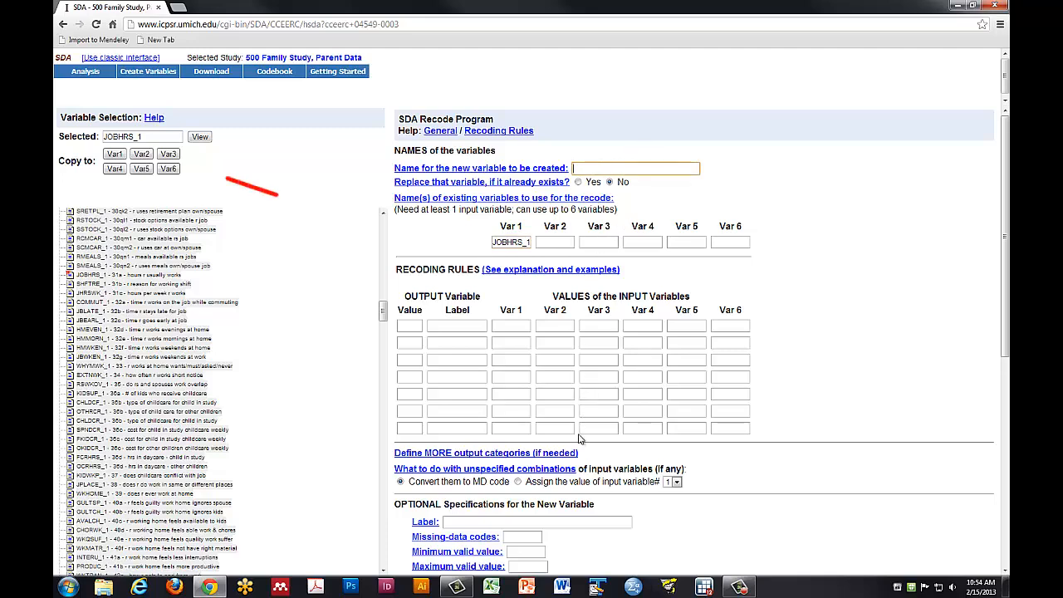
text(Irregular_Shift)
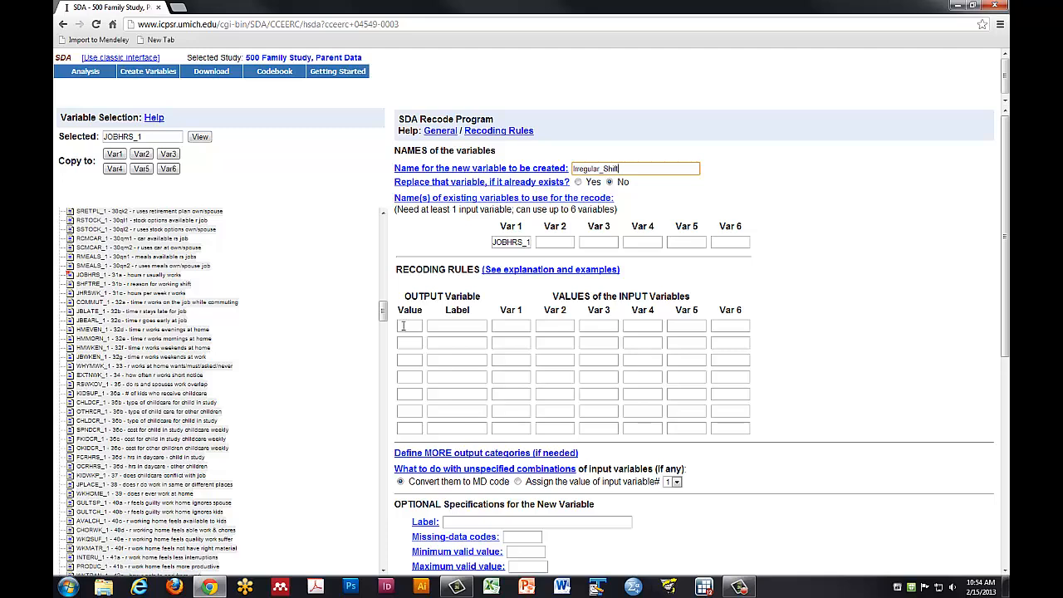
- Define two output categories for the recode: value 0 labelled No and value 1 labelled Yes
click(403, 325)
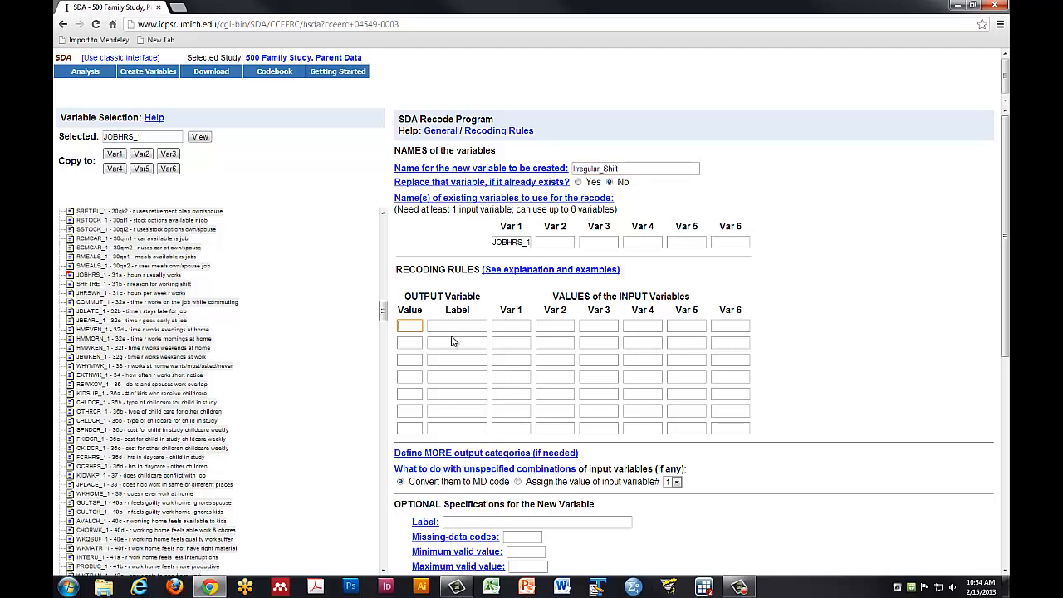
text(0)
key(Tab)
text(No)
click(407, 343)
text(1)
click(467, 342)
text(Yes)
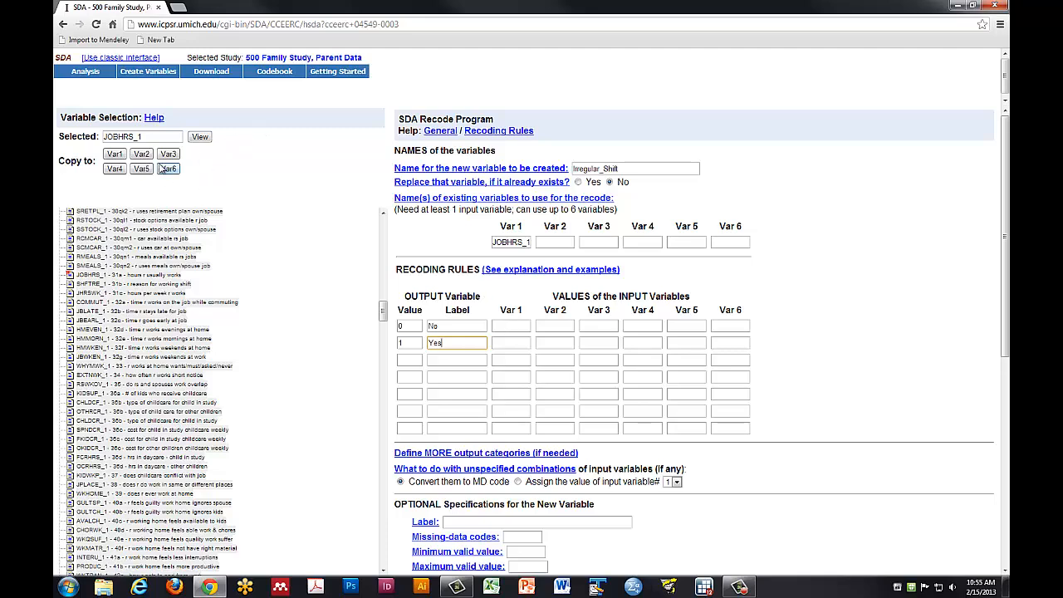
- Check the categories of JOBHRS_1 and assign its values 1,2,3 to No and 4,5,6,7 to Yes
click(208, 137)
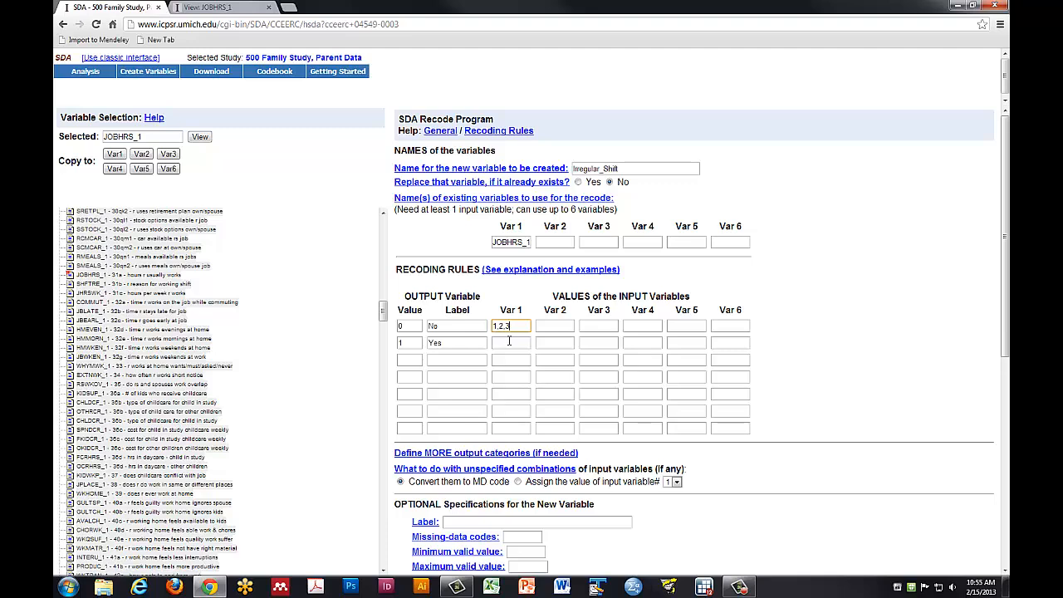
click(241, 7)
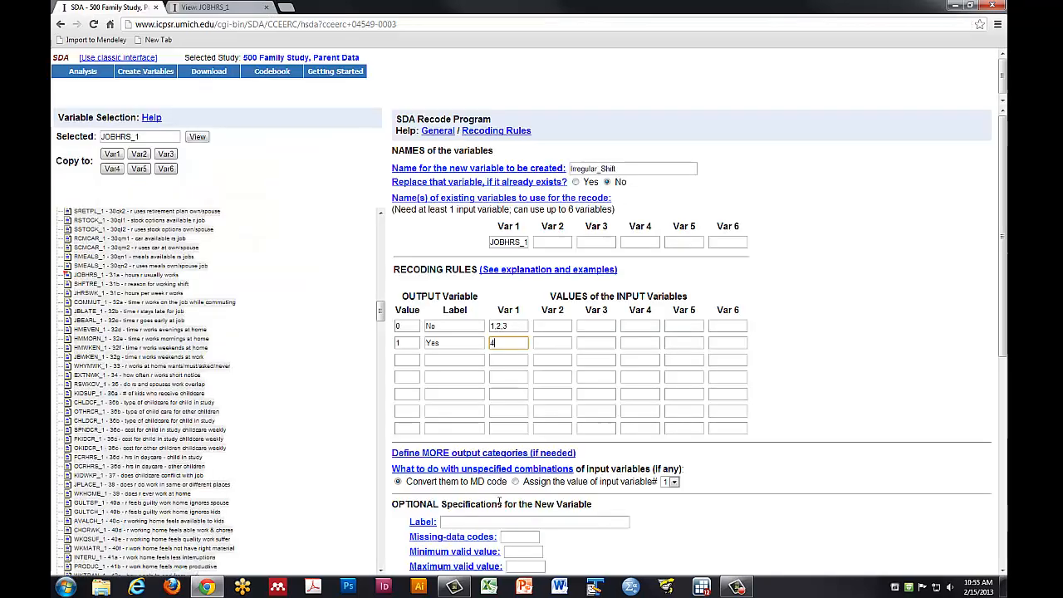
text(,58)
key(BackSpace)
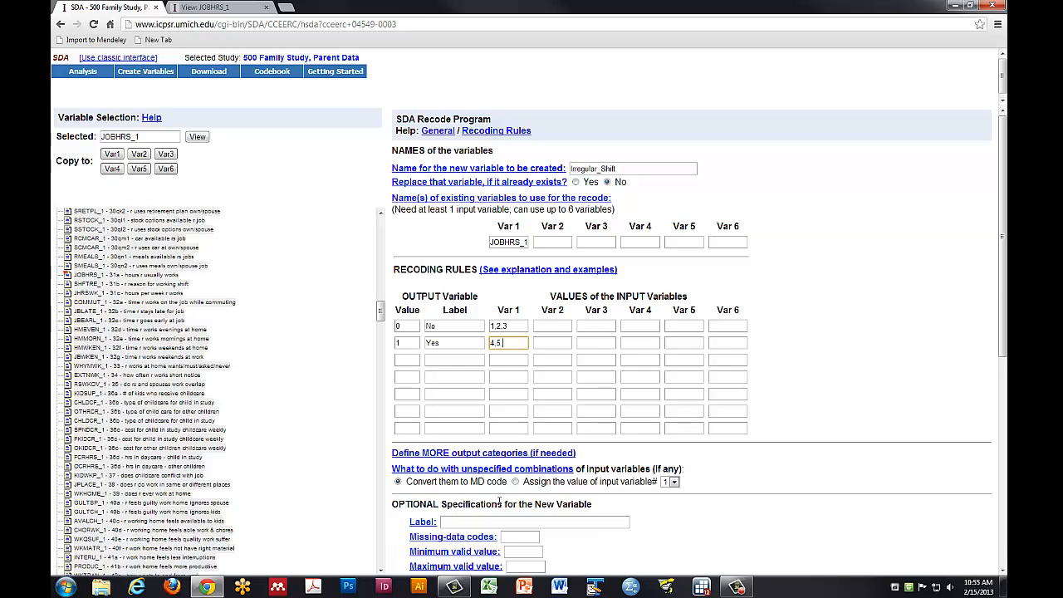
text(,6,7)
- Label the new variable "Do you work an irregular shift?", set its missing-data code to 999, and start the recoding
scroll(621, 454, down, 2)
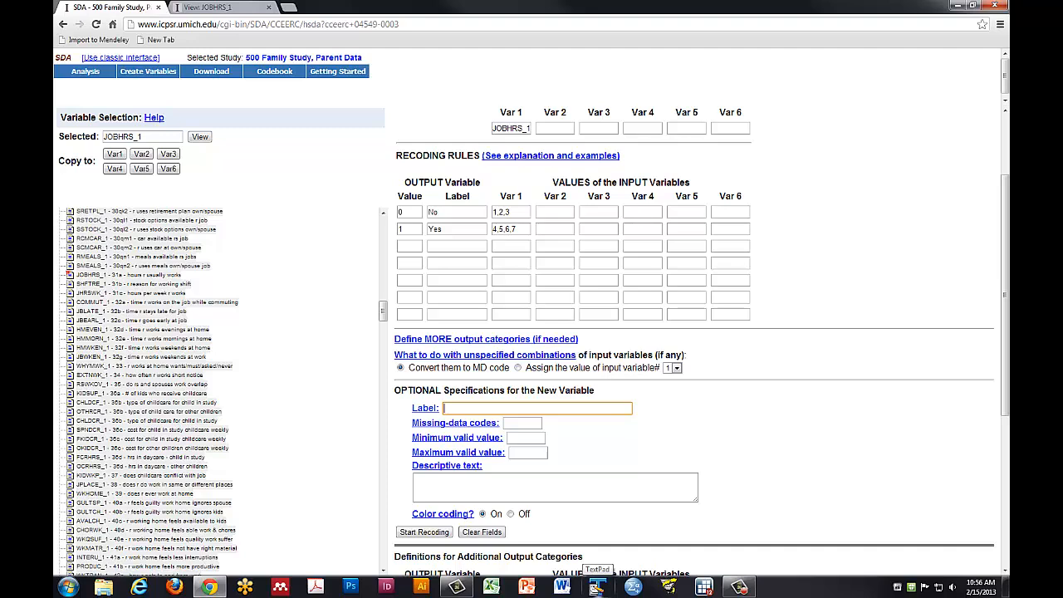
text(Do you work an irregular shift?)
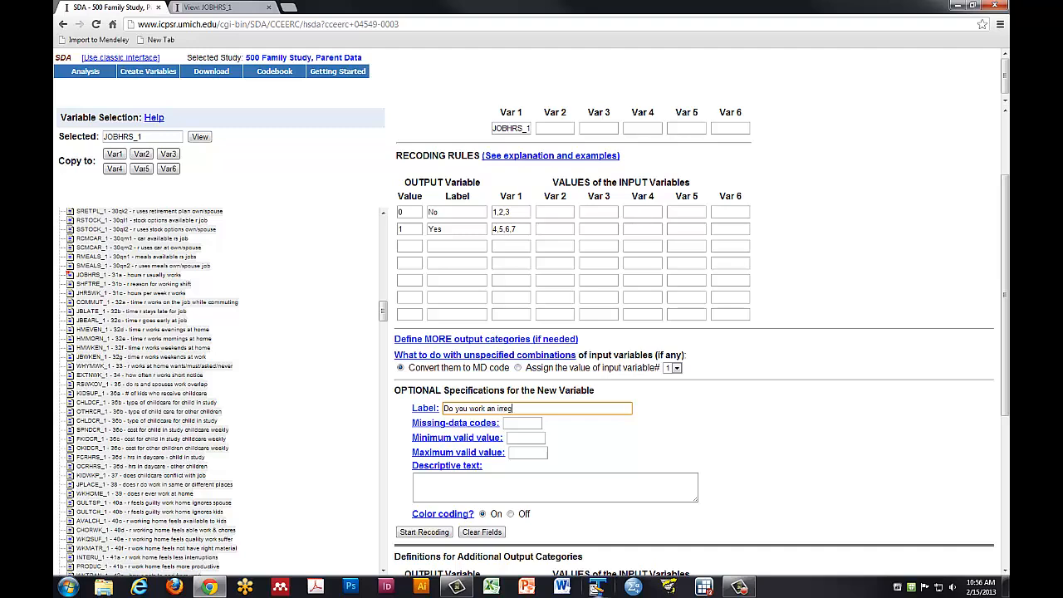
click(535, 423)
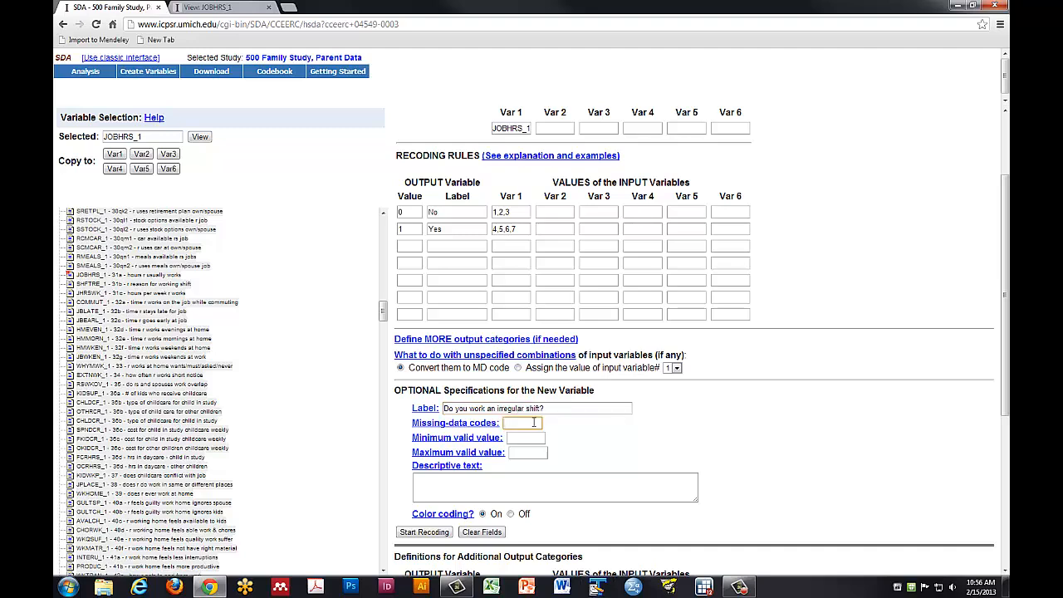
text(999)
scroll(492, 498, down, 3)
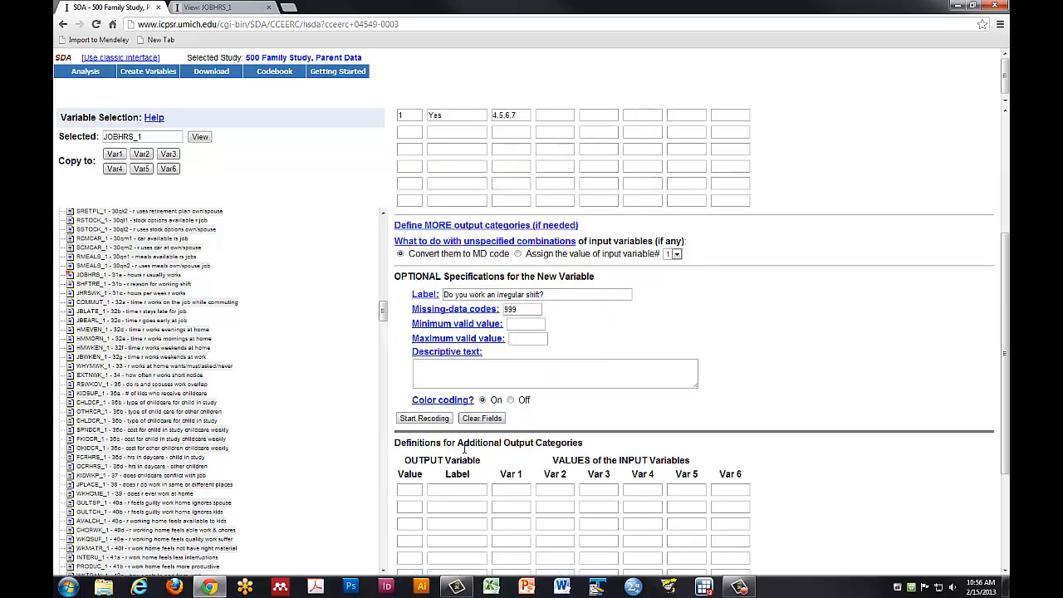
click(426, 418)
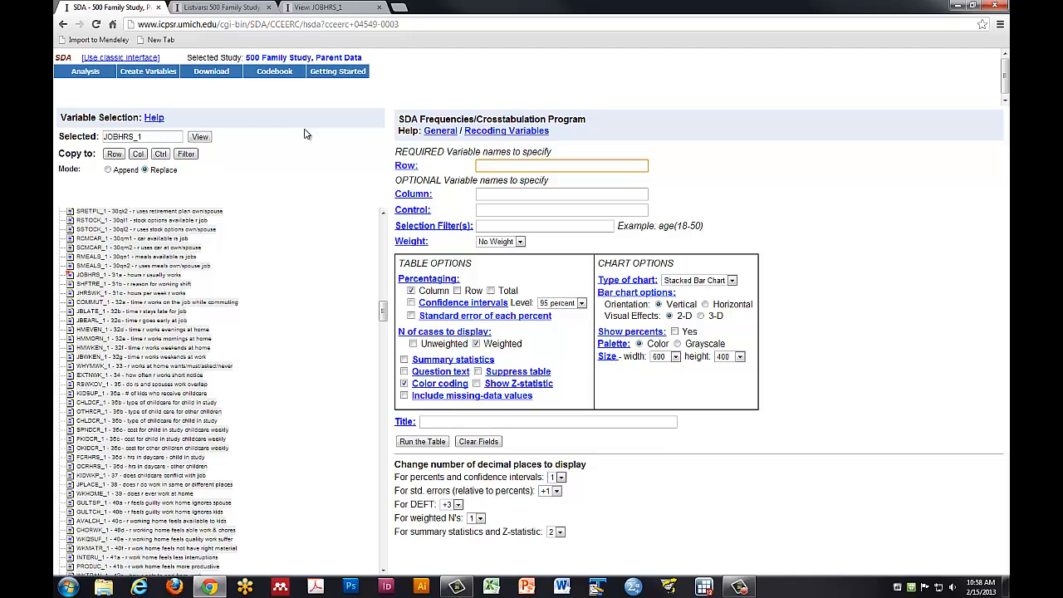
- Pick JOB_ATT from the list of created variables and use it as the row variable of the crosstabulation
mouse_move(150, 73)
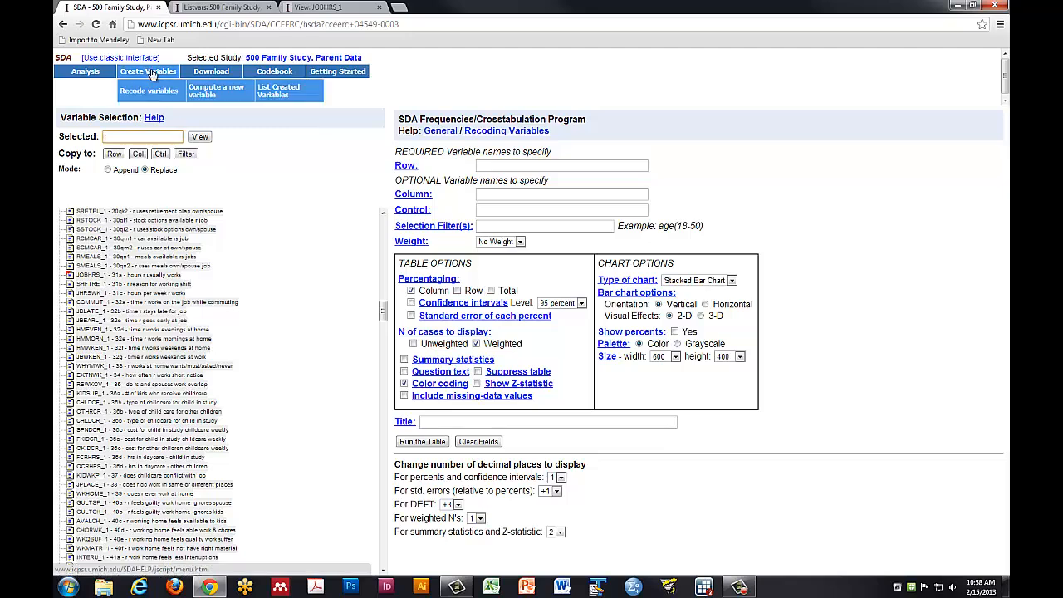
click(293, 94)
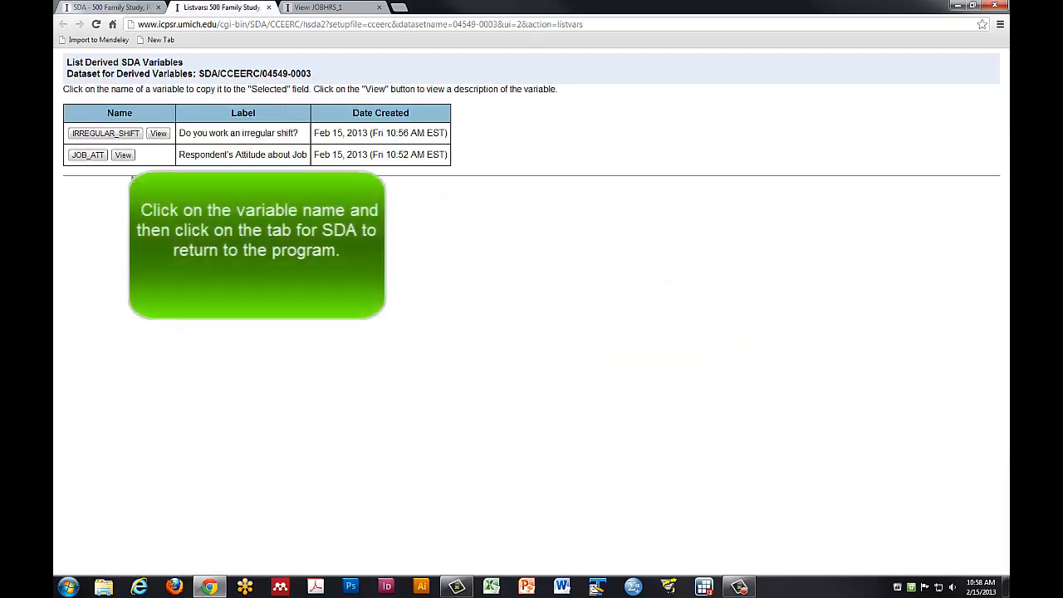
click(90, 155)
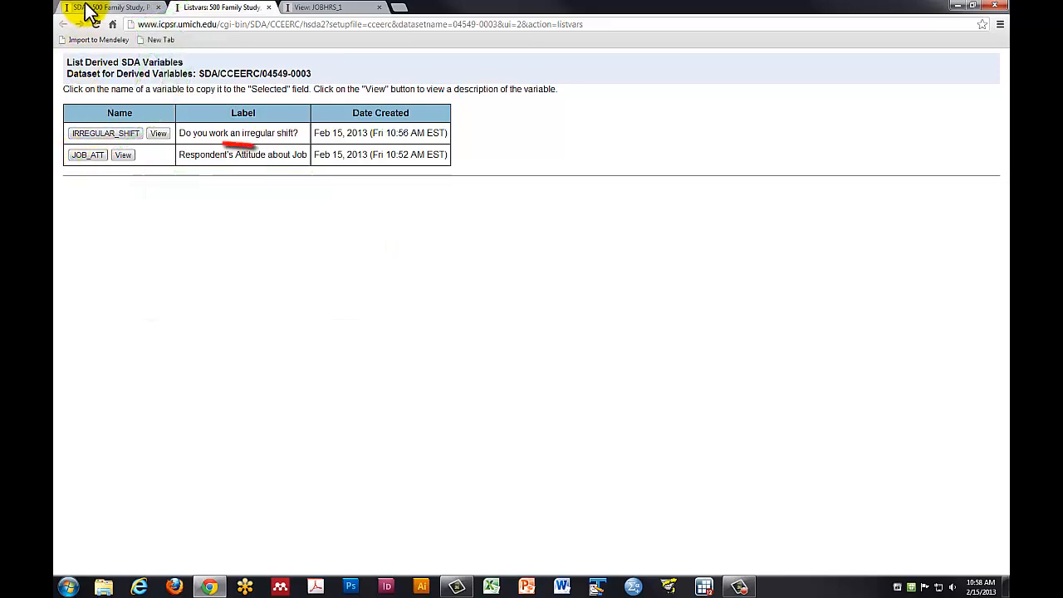
click(92, 8)
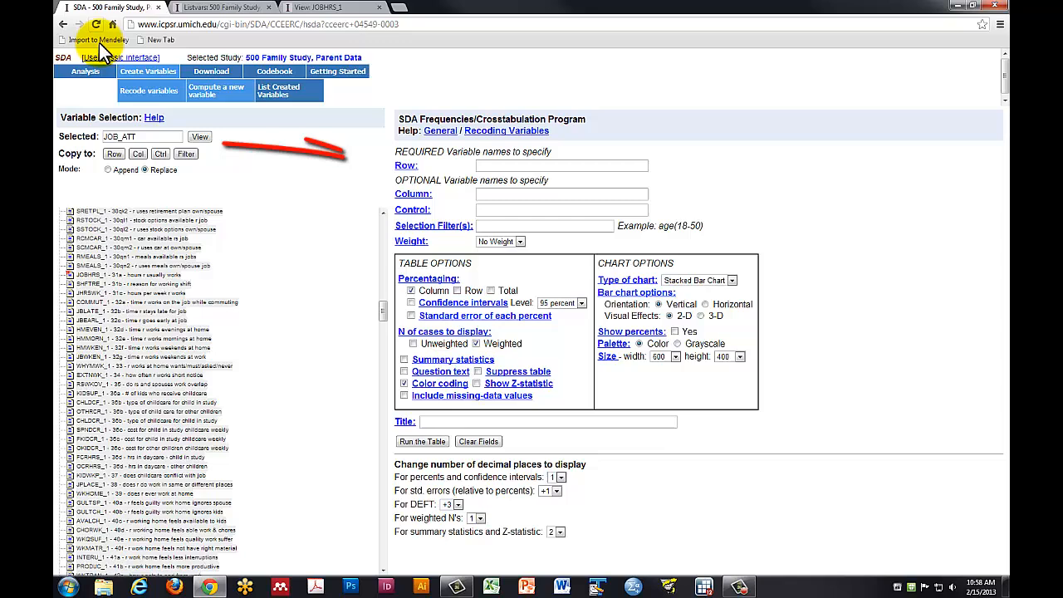
click(116, 155)
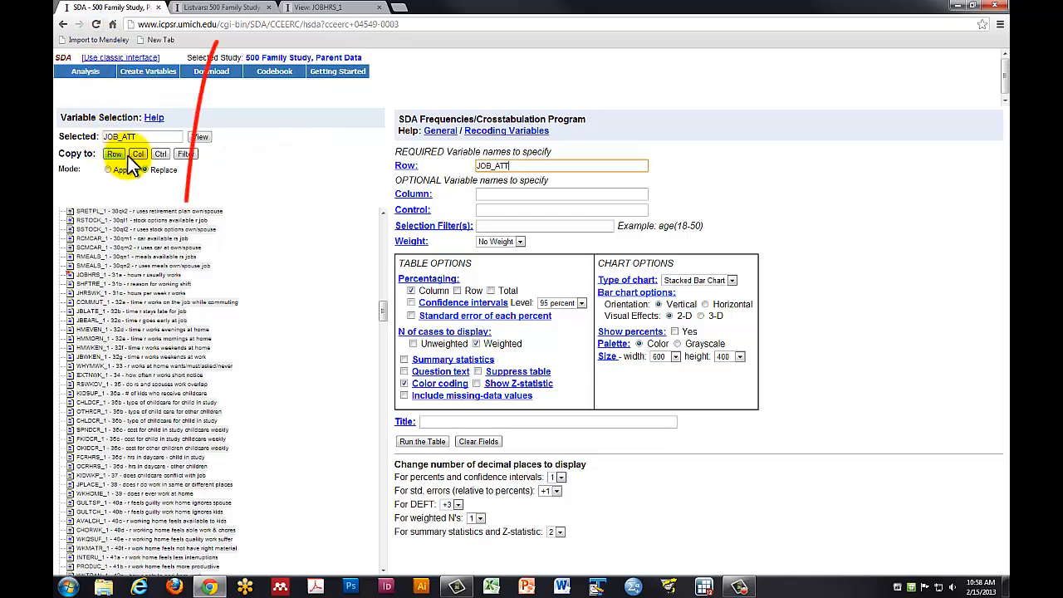
click(517, 166)
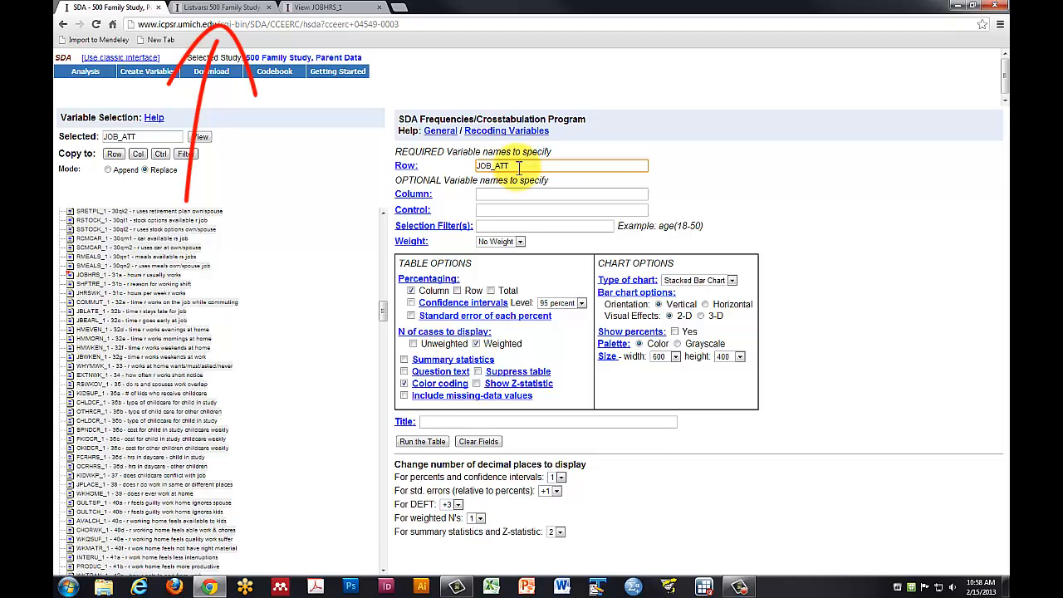
- Pick IRREGULAR_SHIFT from the list of derived variables and use it as the column variable
click(215, 11)
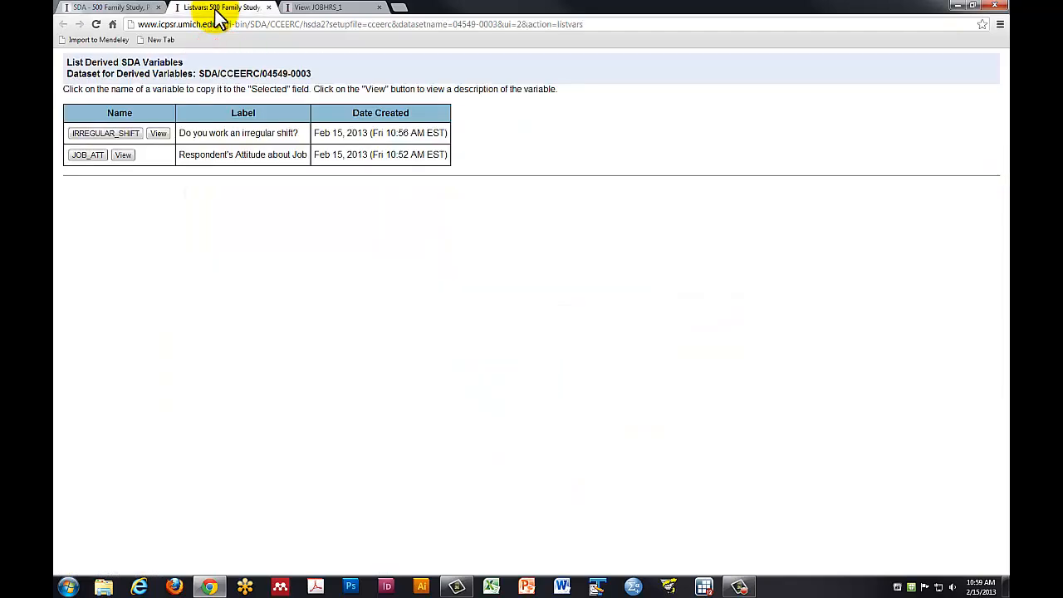
click(111, 133)
click(113, 8)
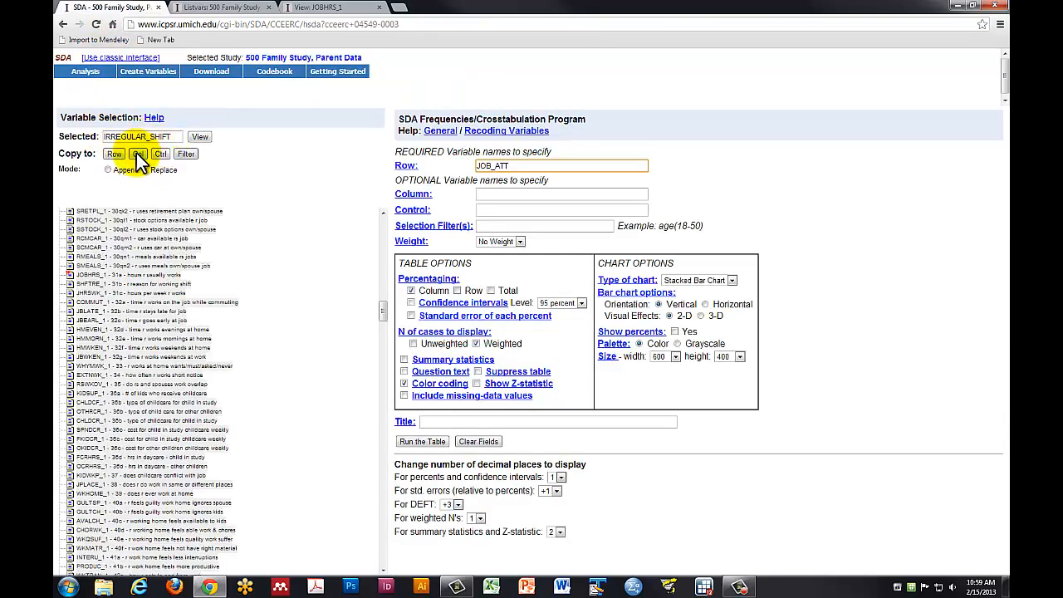
click(138, 158)
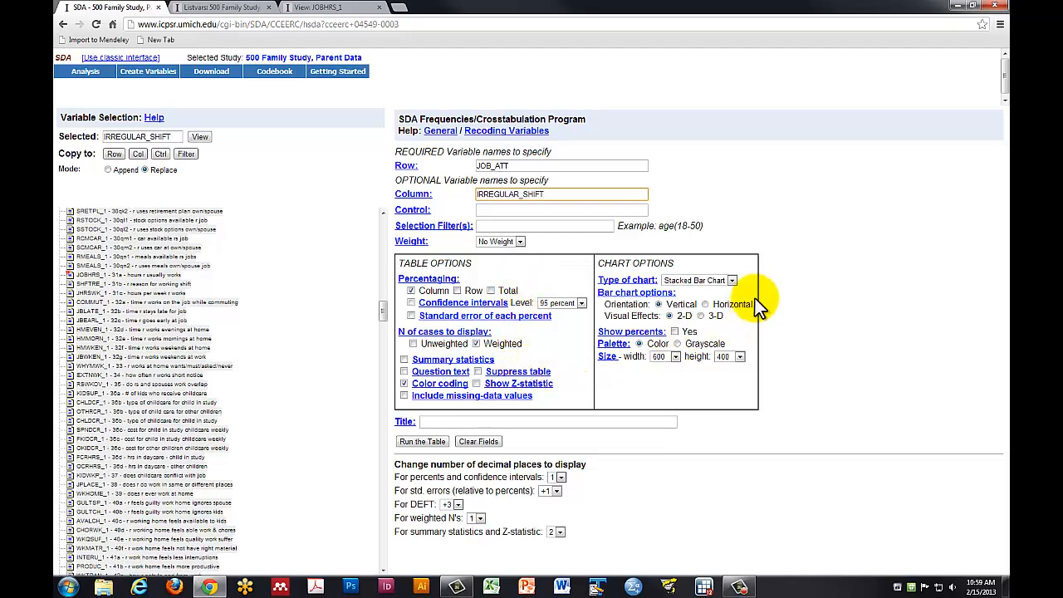
- Set the chart type to Bar Chart, run the table, and review the frequency distribution and chart
click(732, 281)
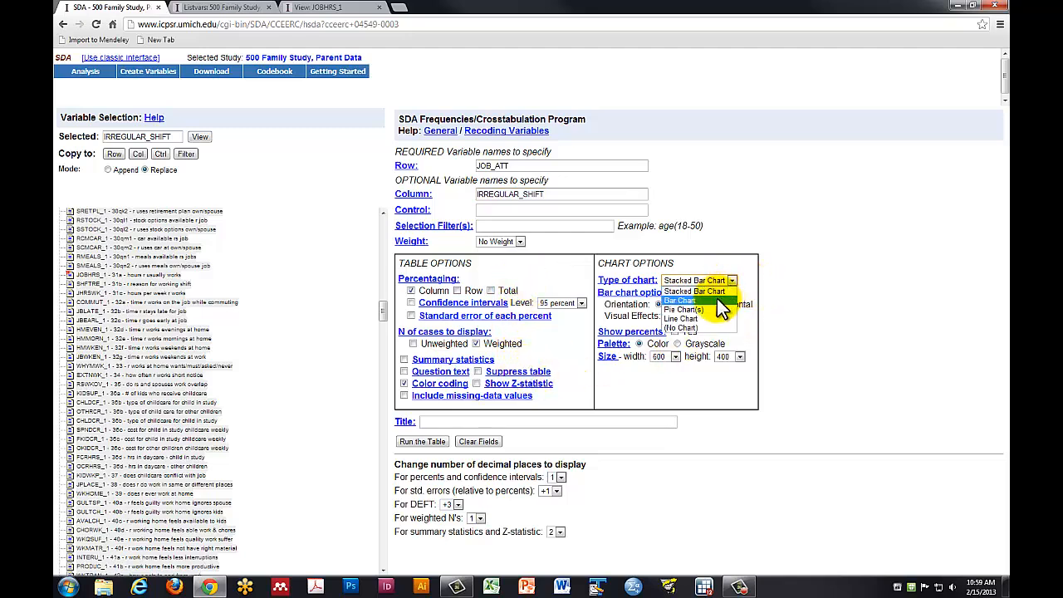
click(698, 291)
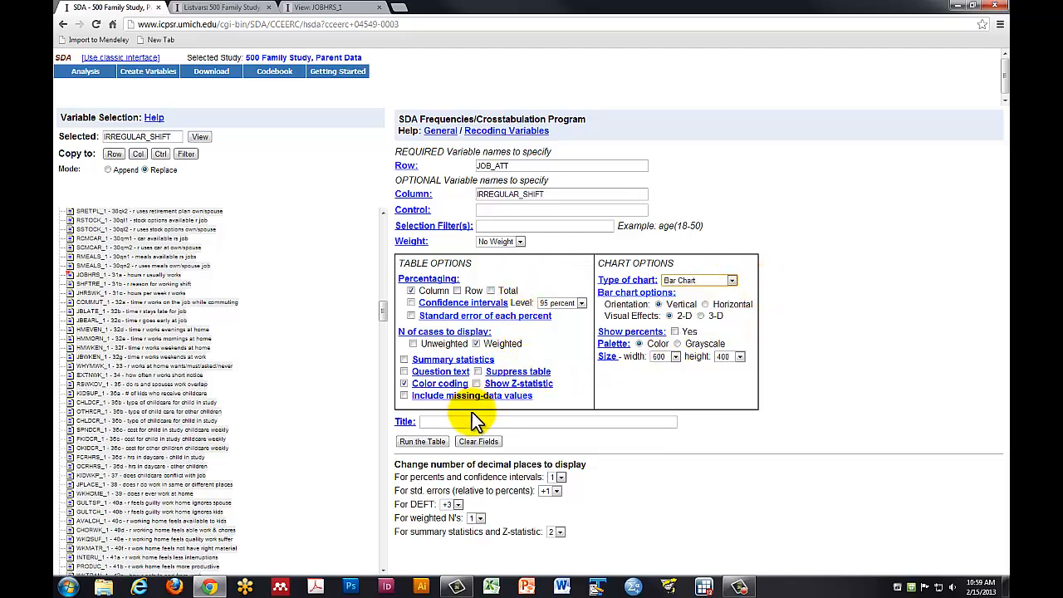
click(419, 441)
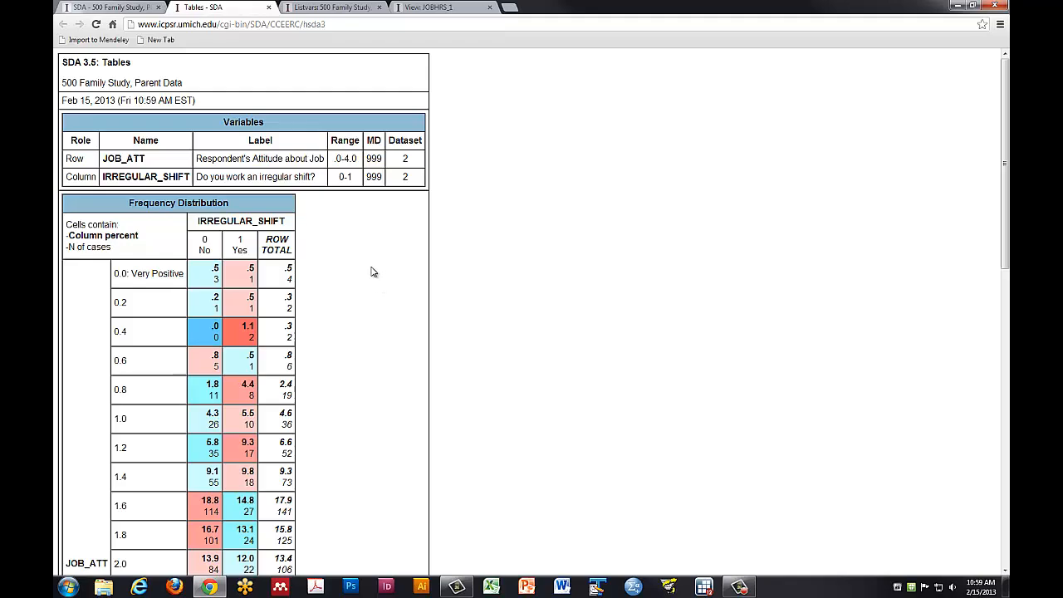
scroll(372, 272, down, 8)
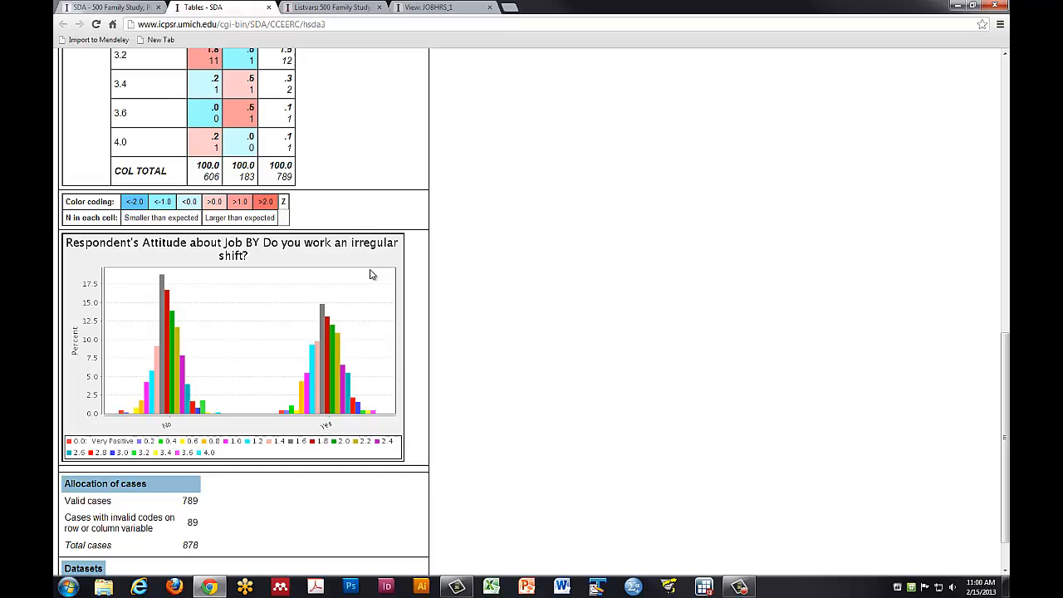
scroll(372, 274, up, 5)
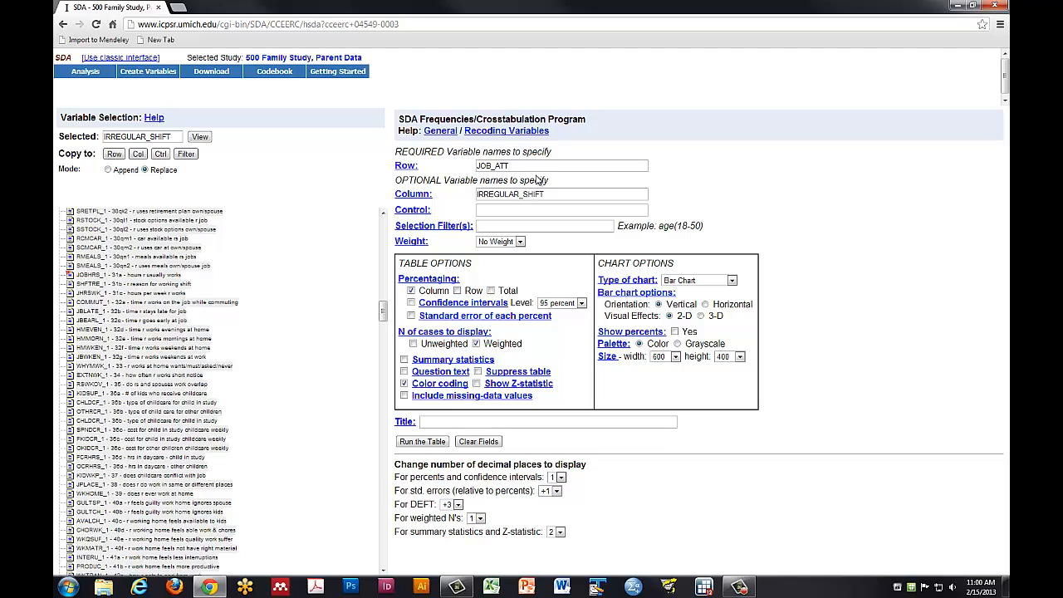
- Begin an inline recode (R:) of the row variable JOB_ATT: 0 "Very Positive"; .2 - 1.2 "Positive"; 1.4 - 2.0 "Somewhat Positive"
click(531, 166)
text((R:)
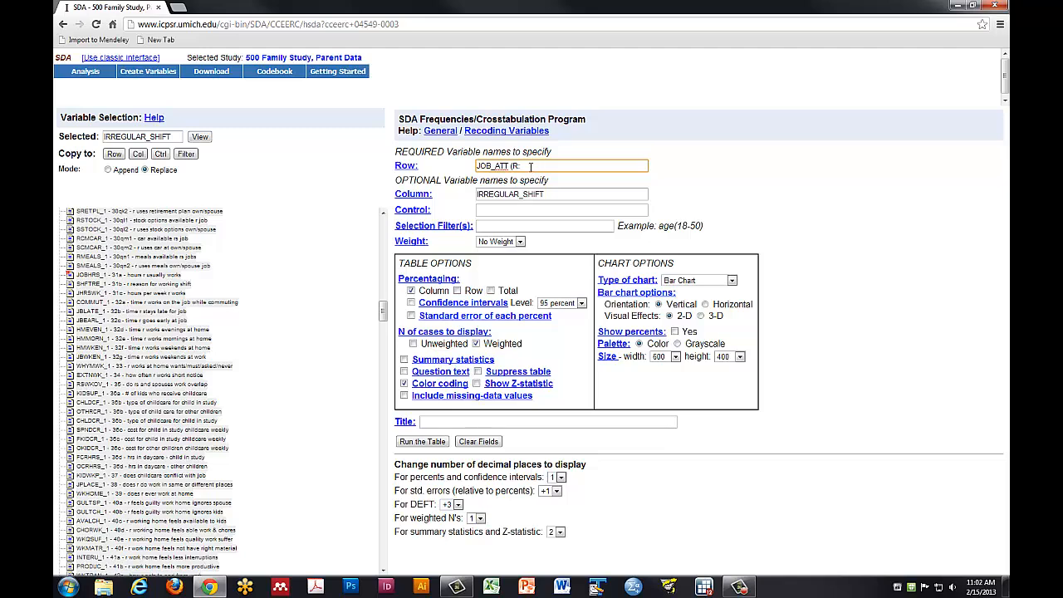
text( 0 'Ve)
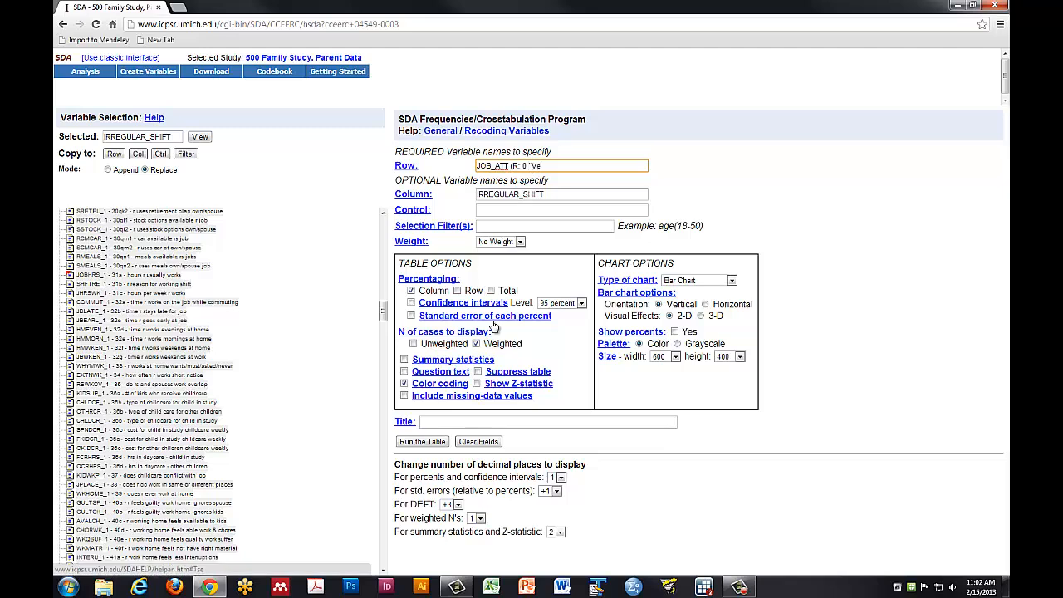
text(ry Positive")
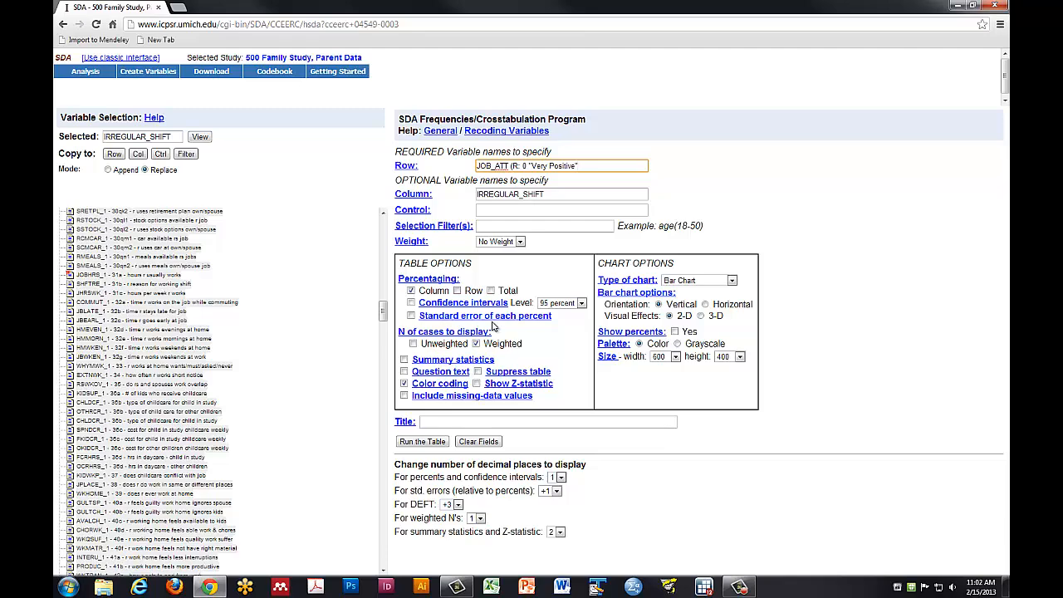
text(;)
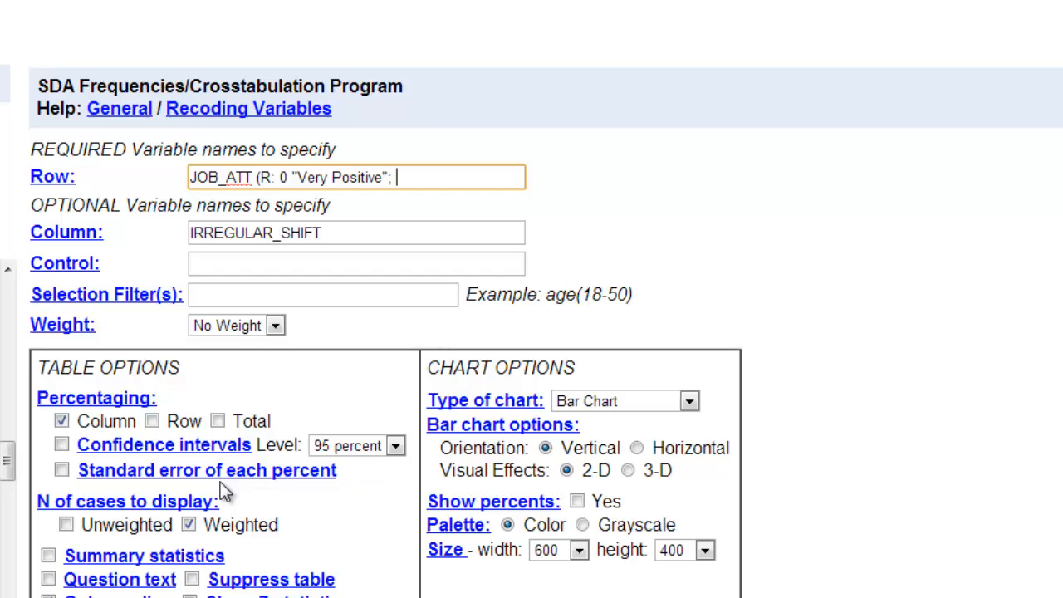
text(2 - 1)
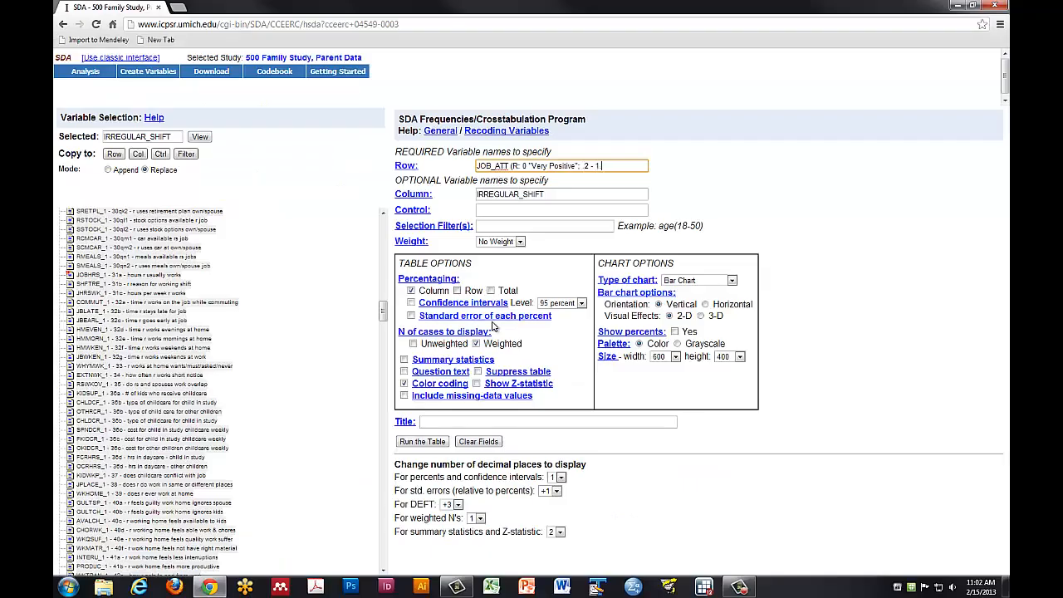
text(.2 "Positive")
text(; 1.4 - 2.0 "Somewhat Positive")
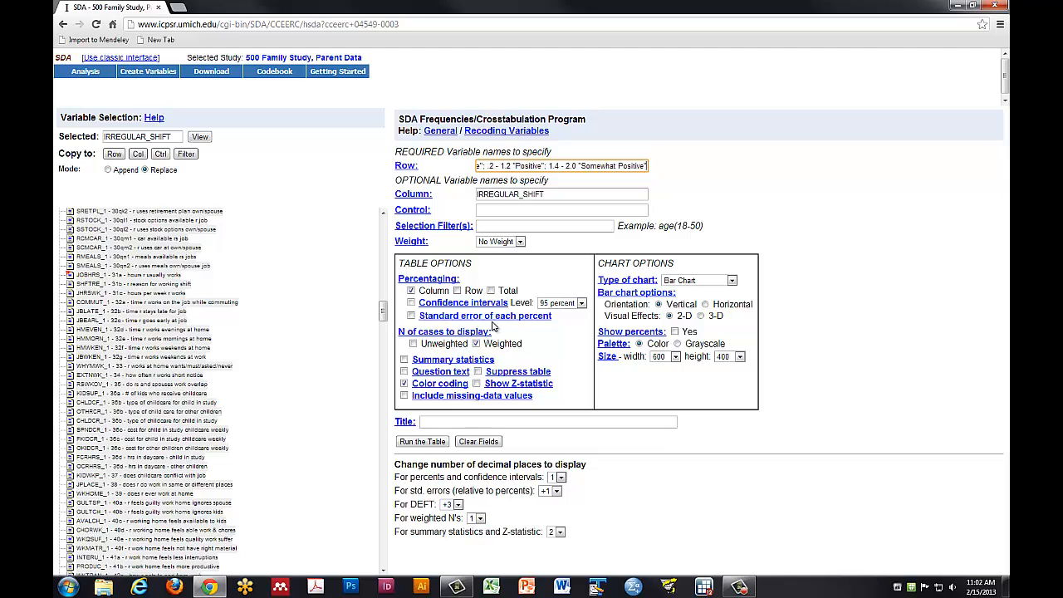
- Complete the JOB_ATT recode with 2.2 - 3.0 "Somewhat Negative"; 3.2 - 3.8 "Negative"; 4.0 - 5.0 "Very Negative" and close the parenthesis
text(; 2.2 - 3.0 "Somewhat Negati)
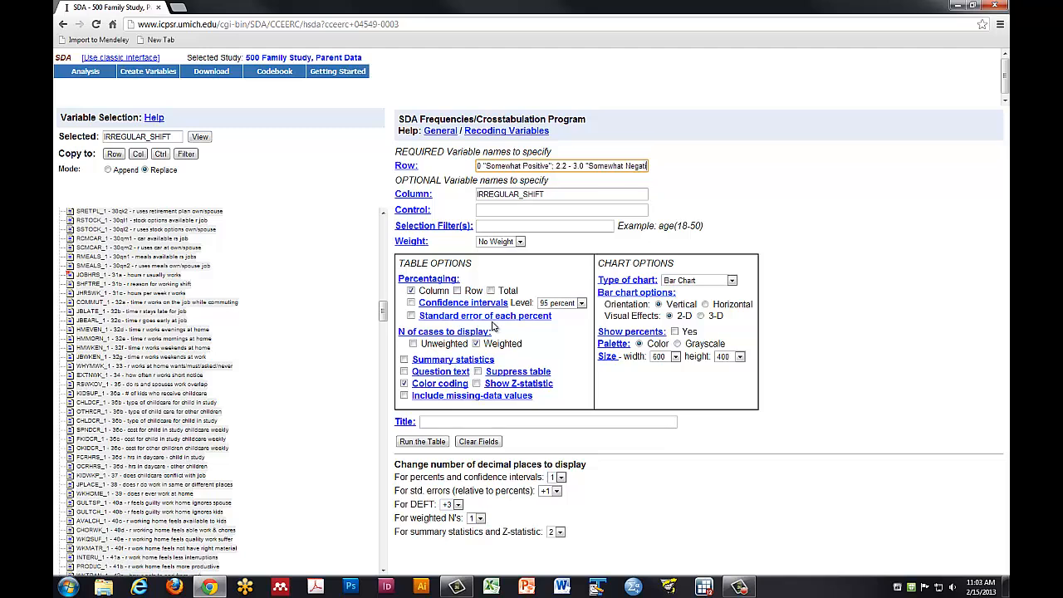
text(ve")
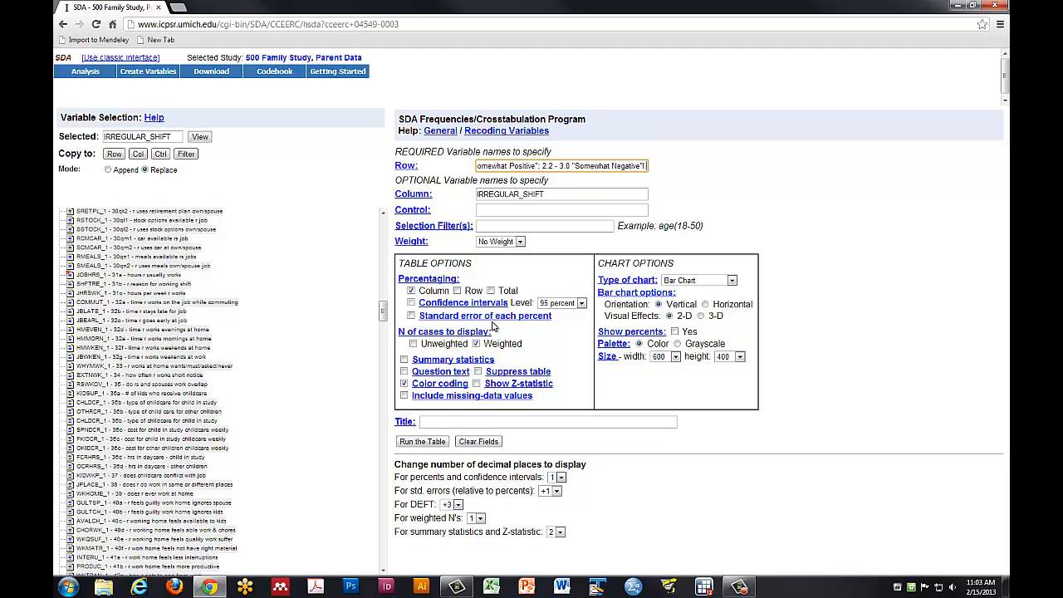
text(; 3.2 - 3.8 "Negative"; 4.0 - 5.0 ")
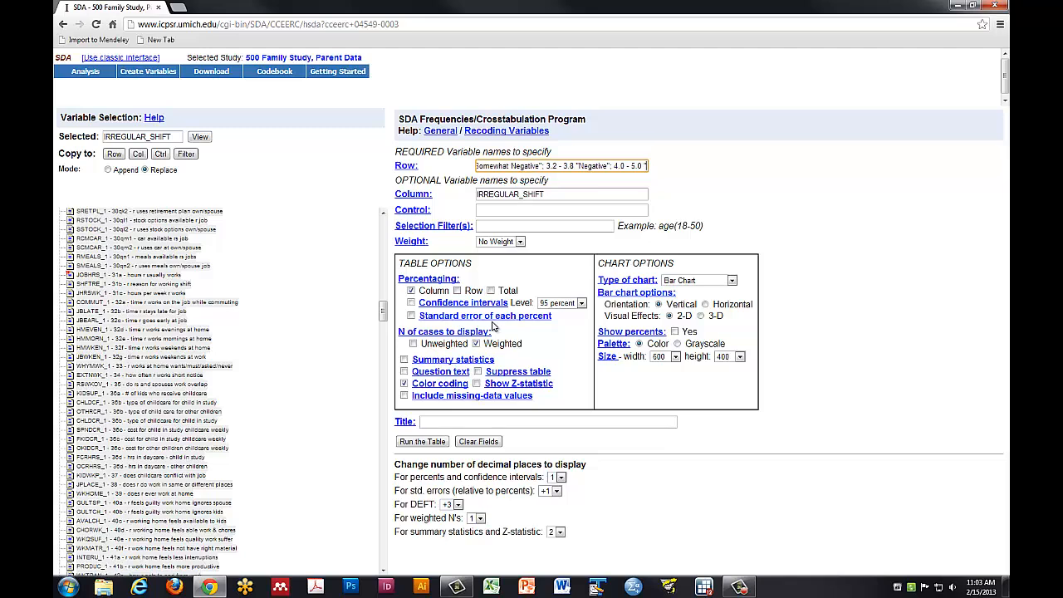
text(Very Negative";)
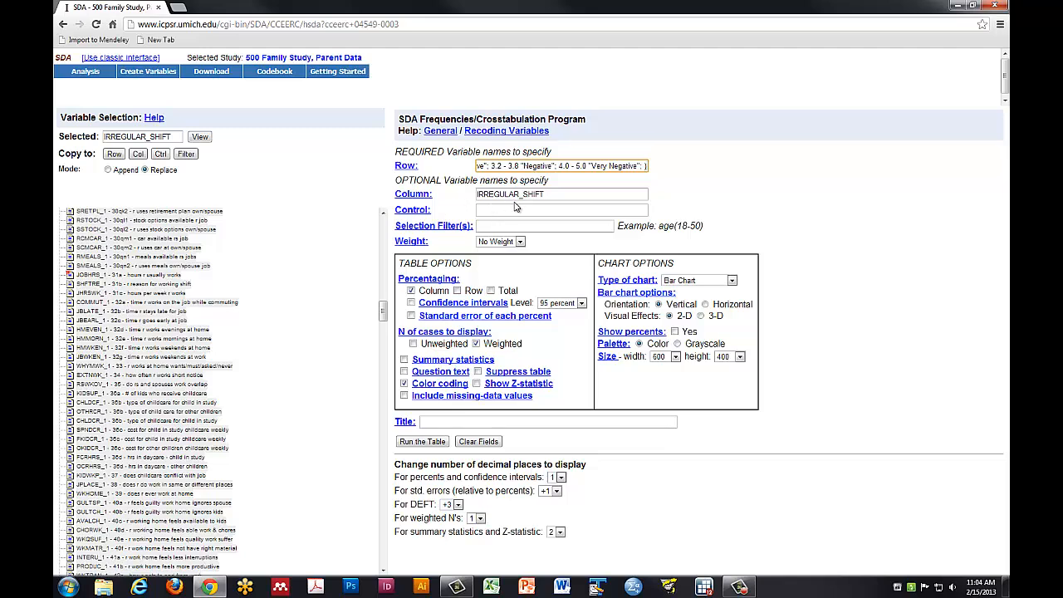
- Run the table with the recoded JOB_ATT and examine its frequency distribution, bar chart and recode definitions
click(428, 441)
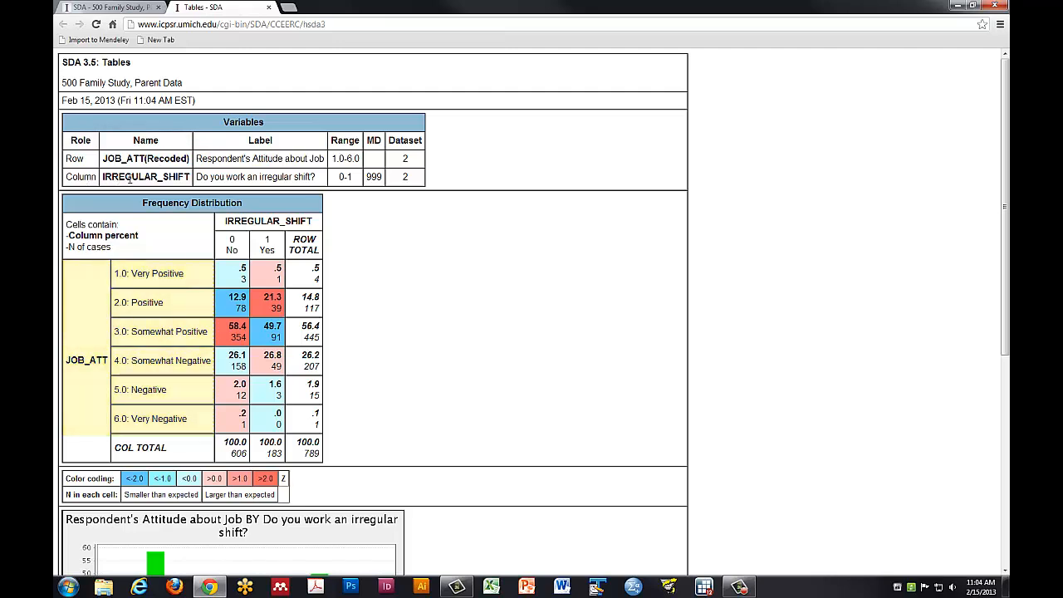
scroll(475, 286, down, 2)
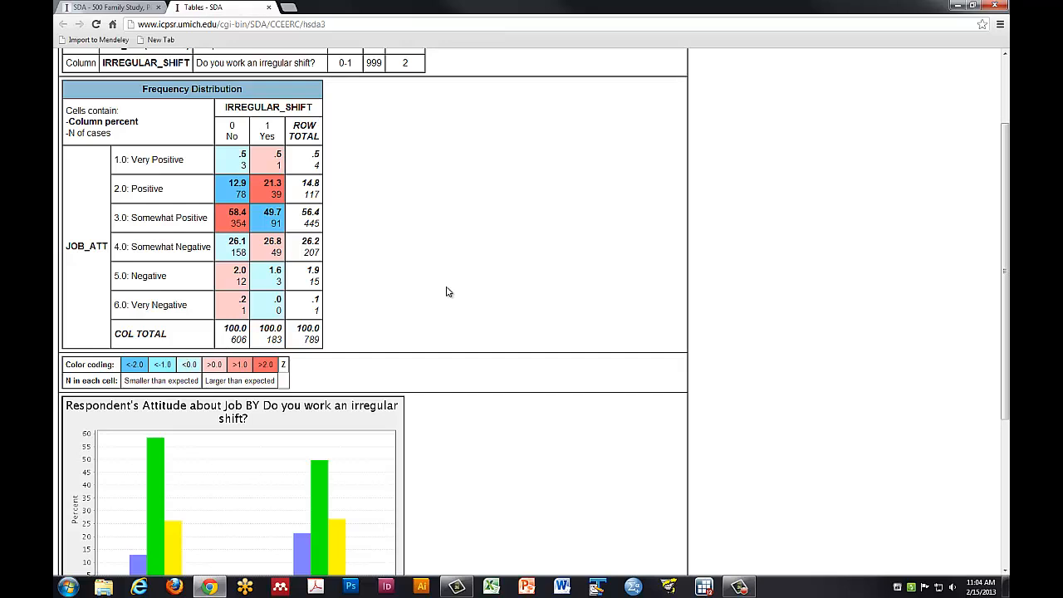
scroll(448, 291, down, 3)
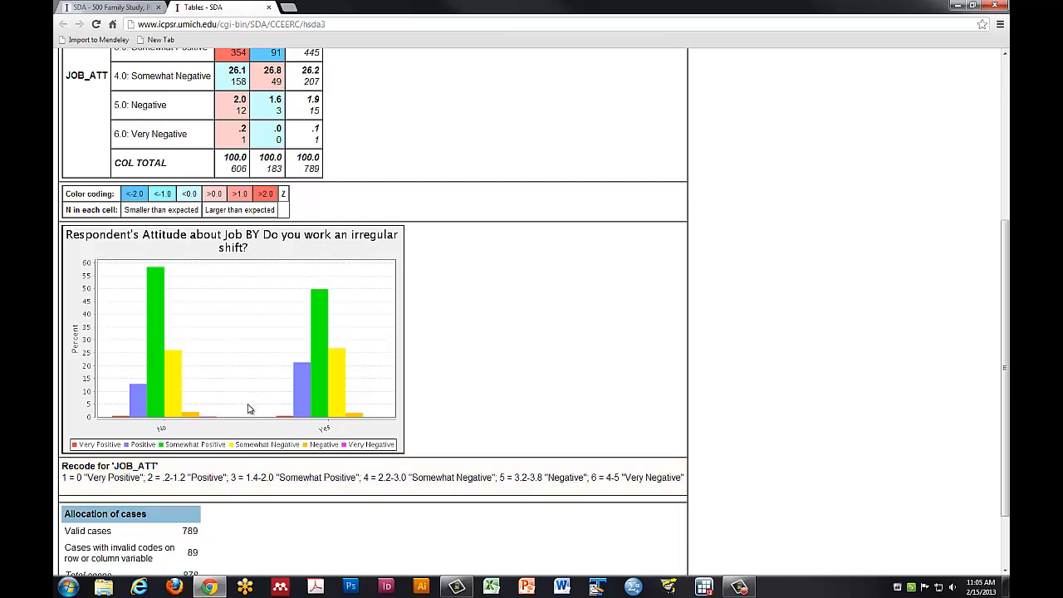
scroll(328, 339, up, 3)
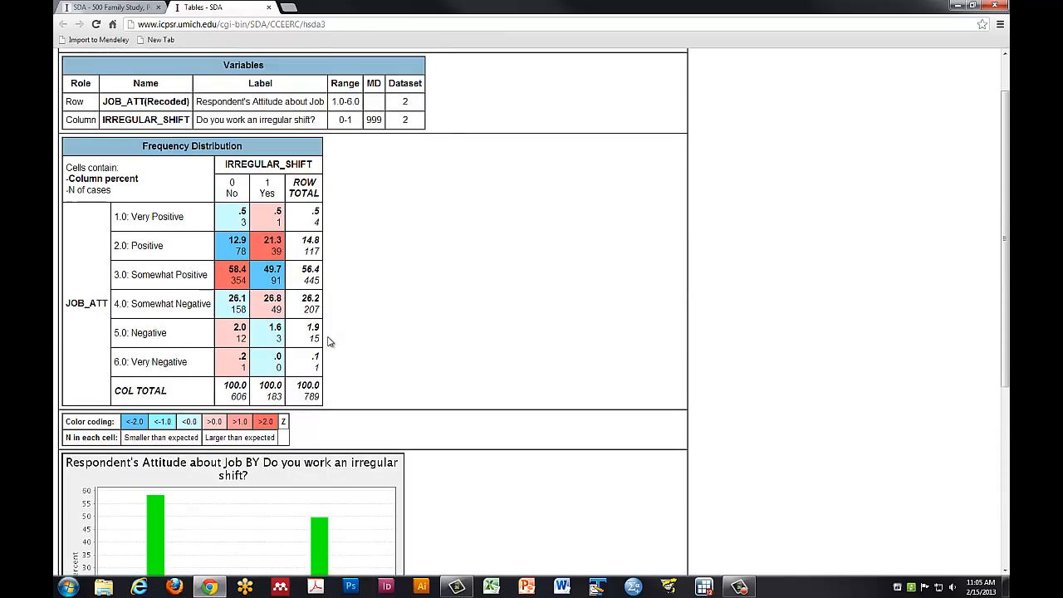
scroll(329, 341, down, 1)
scroll(329, 341, down, 1)
scroll(329, 340, up, 1)
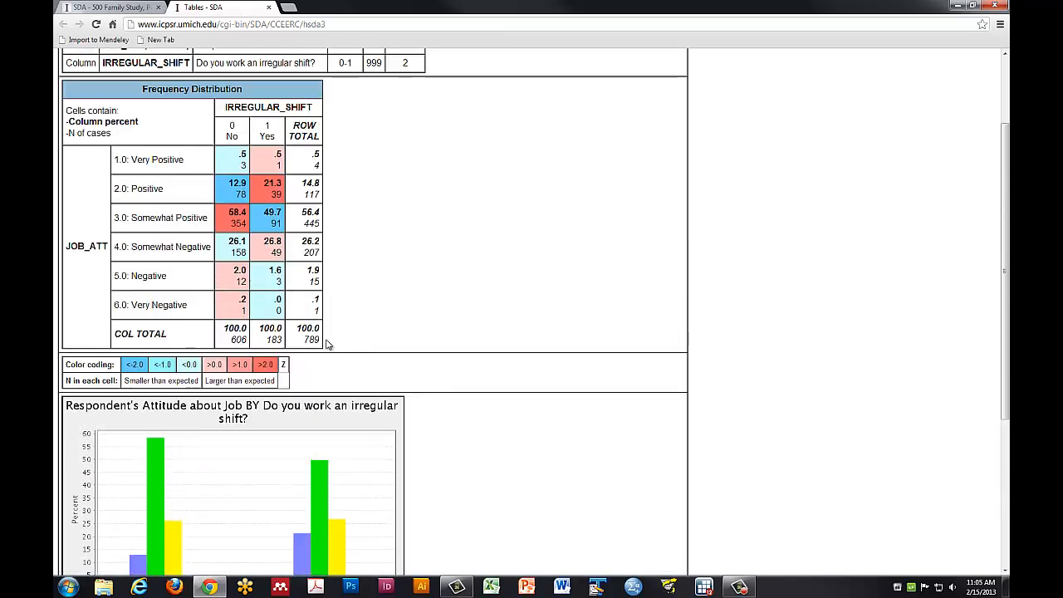